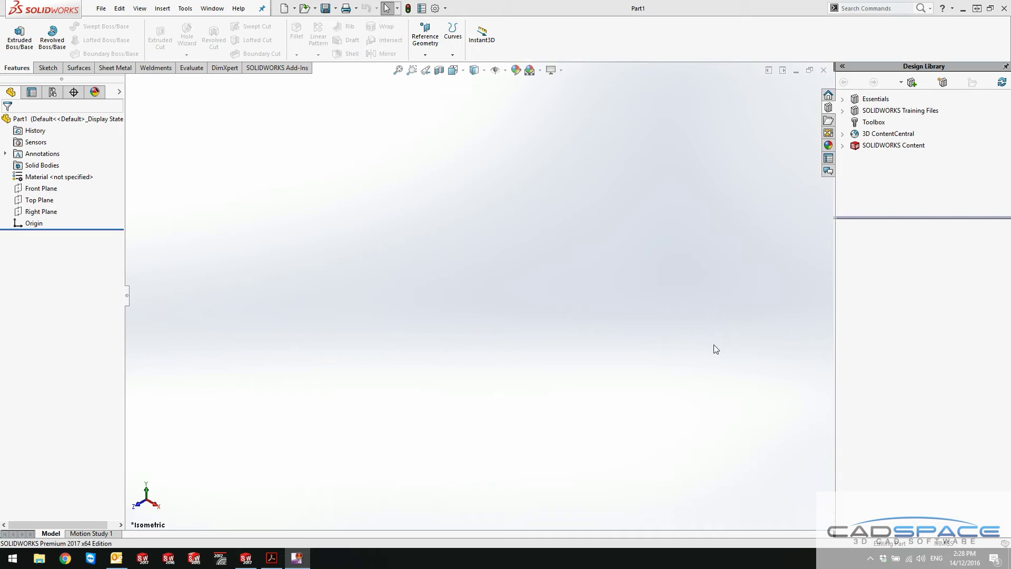
# Sketch a circle at the origin on the Right Plane and dimension it to 30 mm diameter.
pyautogui.click(41, 211)
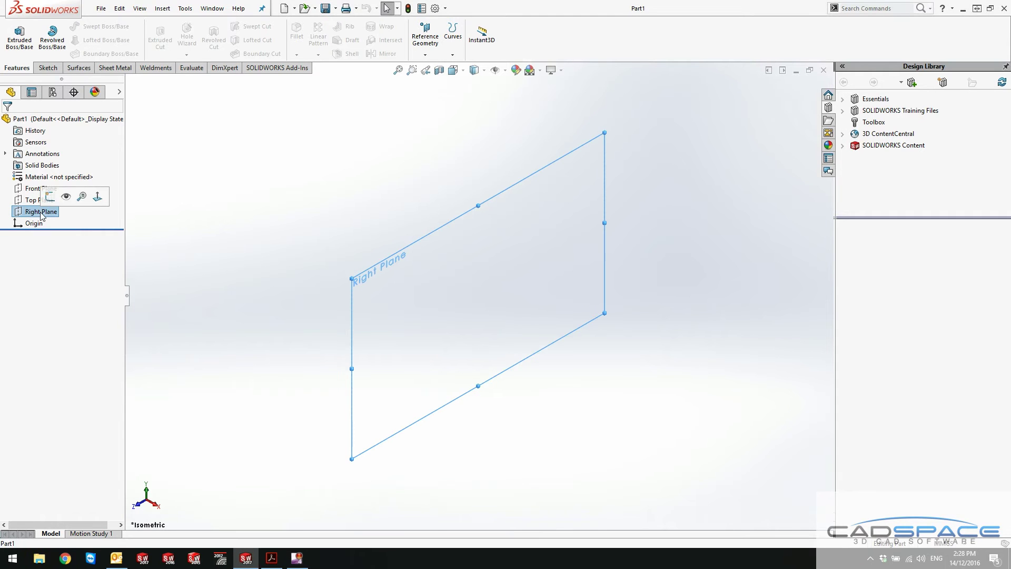
pyautogui.click(25, 40)
pyautogui.click(90, 26)
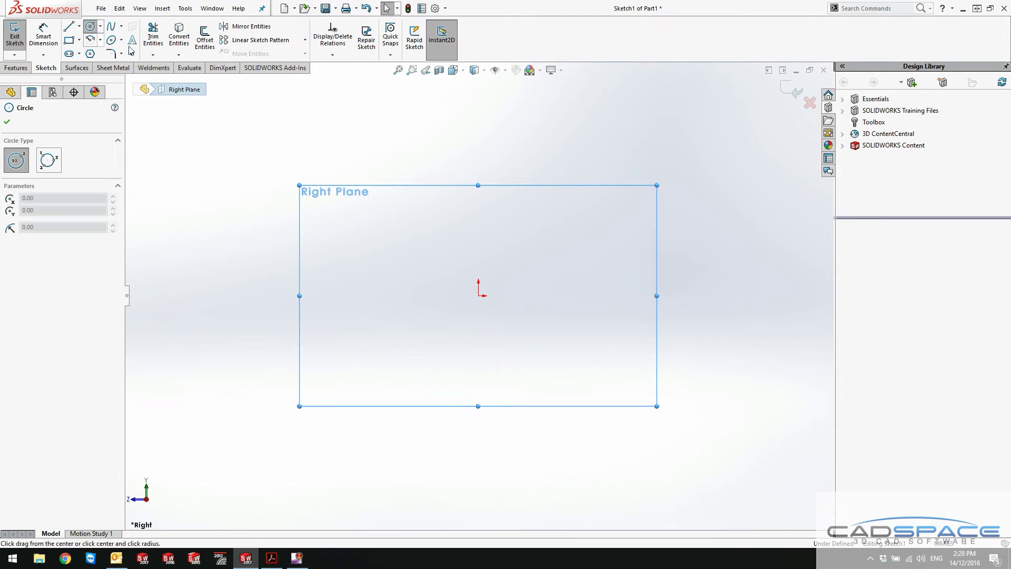
pyautogui.click(478, 296)
pyautogui.click(594, 370)
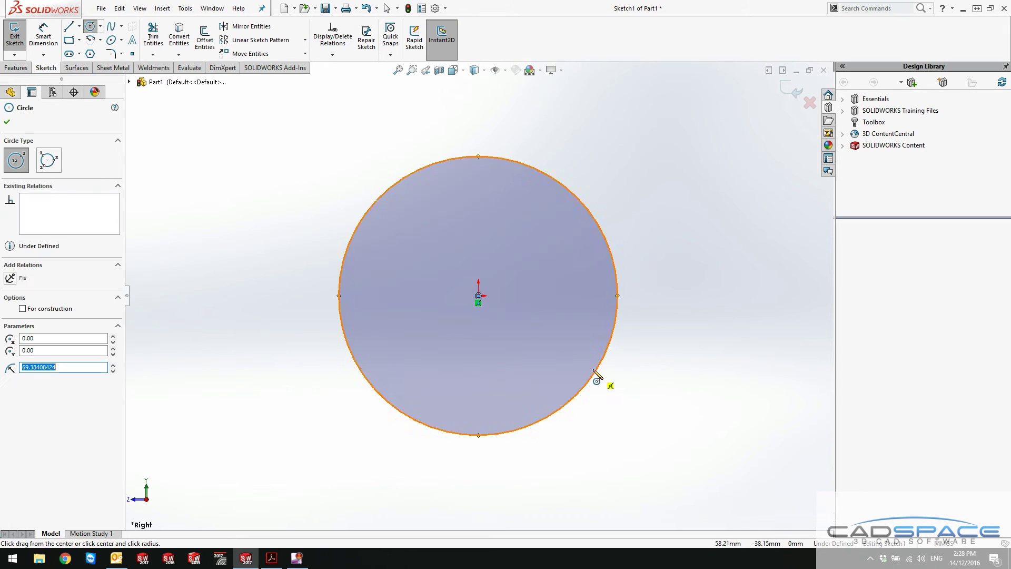
pyautogui.click(43, 37)
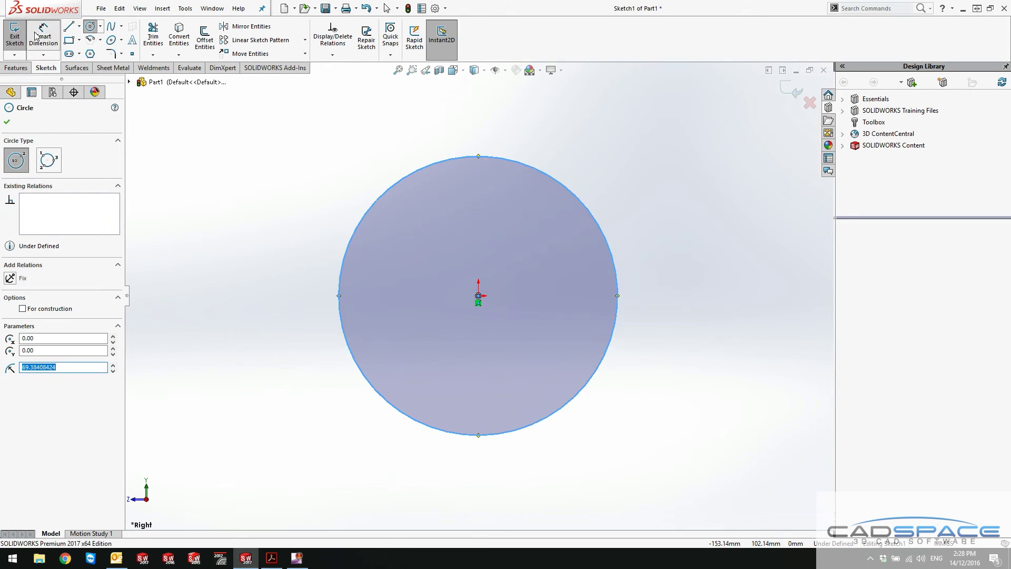
pyautogui.click(620, 308)
pyautogui.click(687, 315)
pyautogui.write('30')
pyautogui.press('Return')
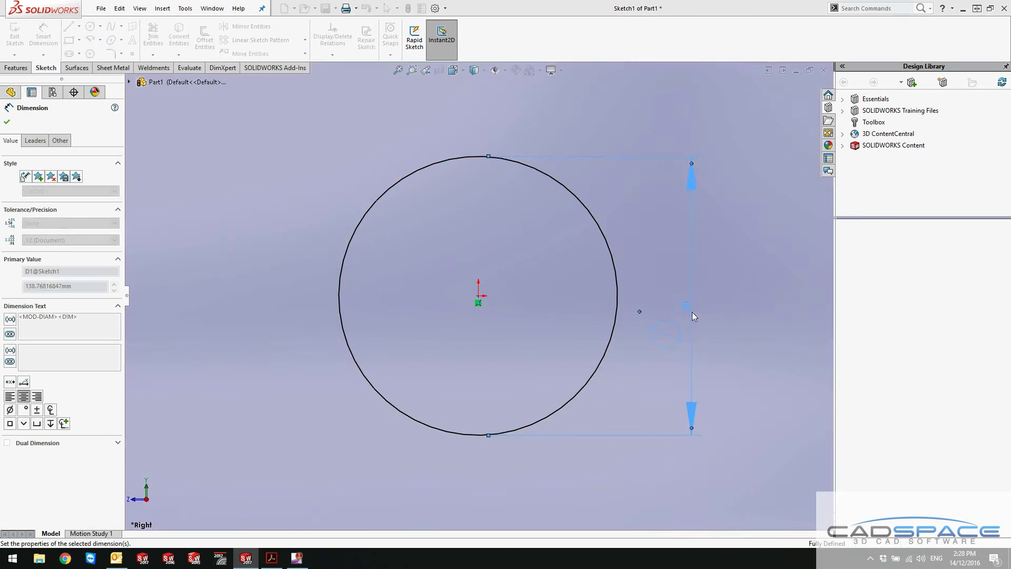
# Extrude the circle Blind 100 mm into a solid cylinder, Boss-Extrude1.
pyautogui.click(21, 68)
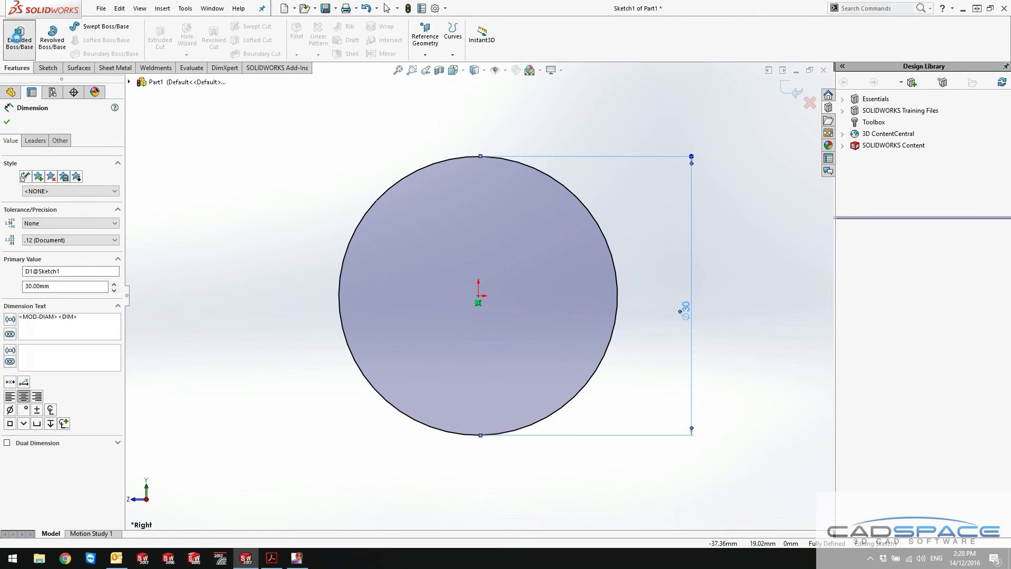
pyautogui.click(22, 42)
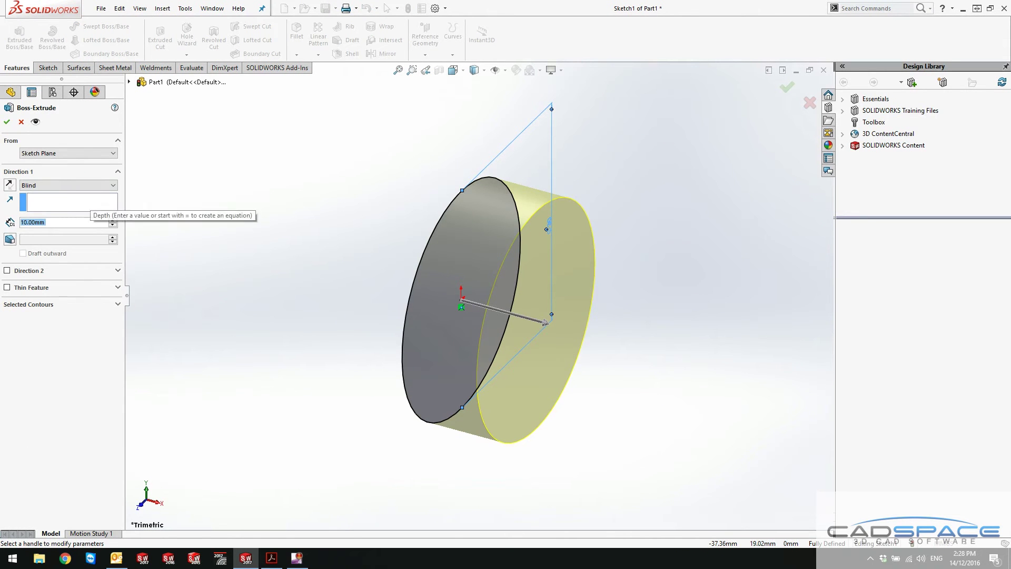
pyautogui.write('100')
pyautogui.press('Return')
pyautogui.scroll(3, 756, 337)
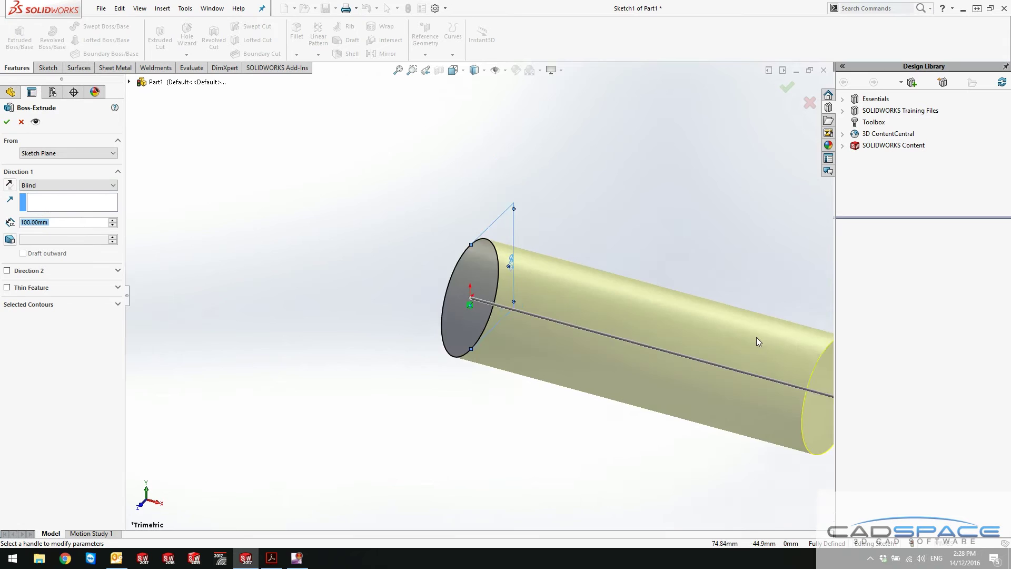
pyautogui.scroll(1, 754, 341)
pyautogui.scroll(-2, 719, 331)
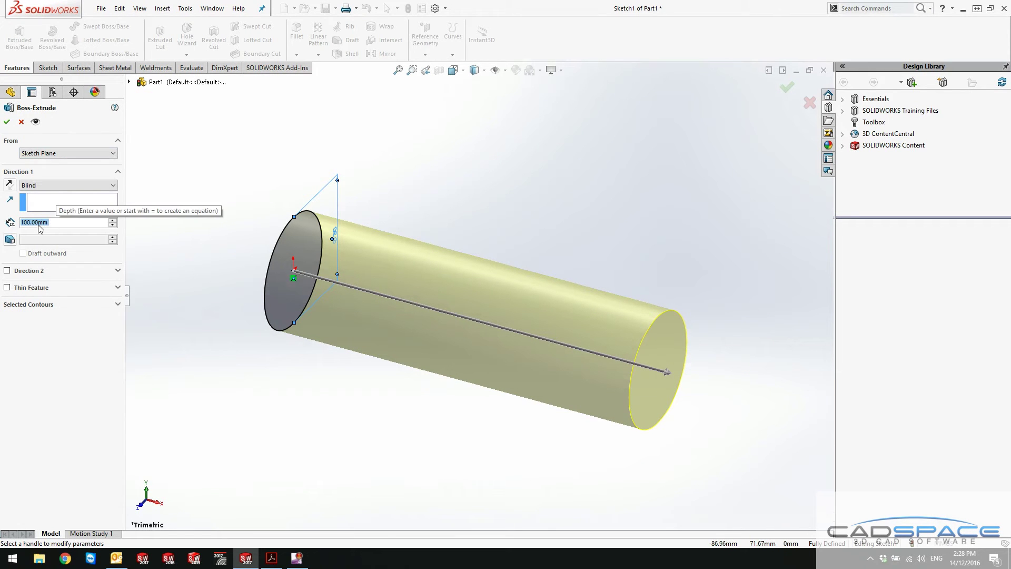
pyautogui.click(6, 123)
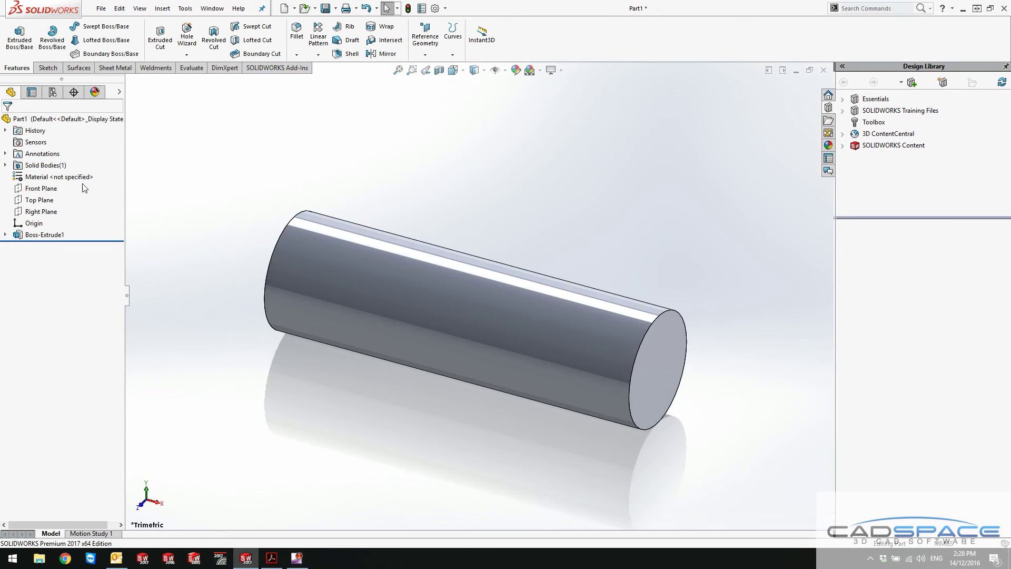
# Assign Alloy Steel to the cylinder, review its material properties, then bring up the add-ins.
pyautogui.rightClick(59, 179)
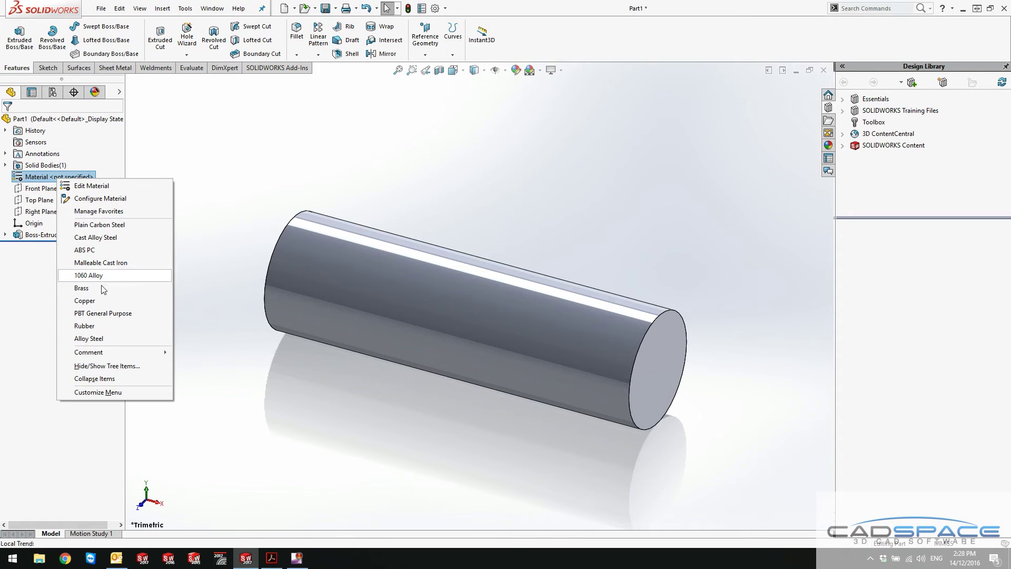
pyautogui.click(100, 339)
pyautogui.rightClick(47, 178)
pyautogui.click(64, 183)
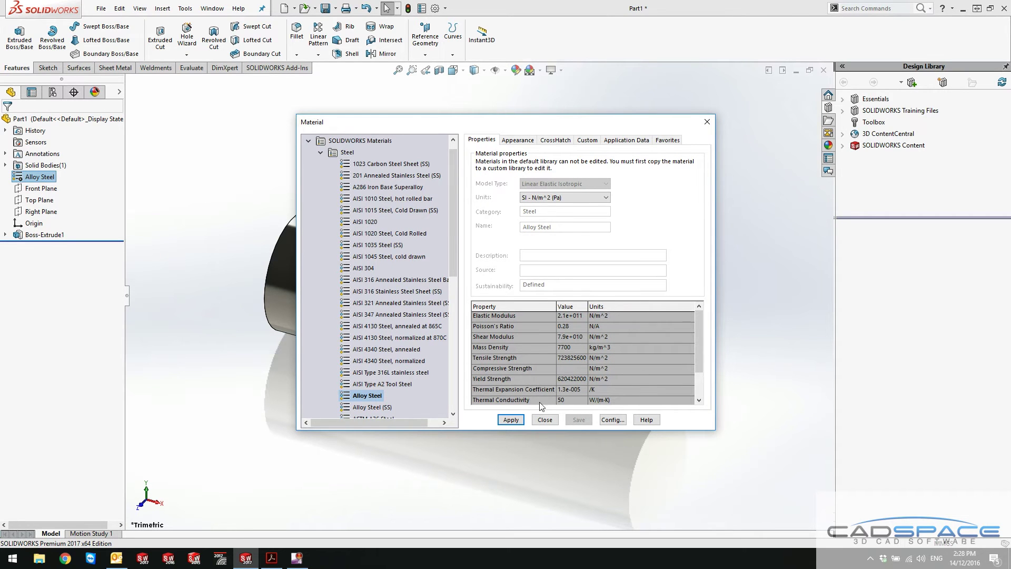
pyautogui.click(540, 419)
pyautogui.moveTo(605, 232); pyautogui.dragTo(544, 228, button='middle')
pyautogui.click(278, 68)
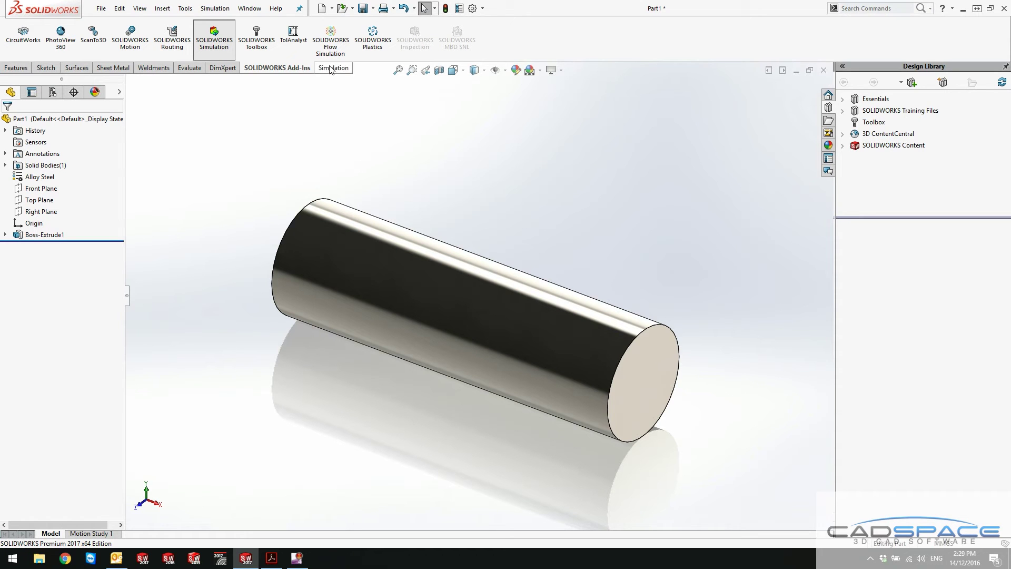
# Create a new Static simulation study named 'Thermal Stress'.
pyautogui.click(331, 69)
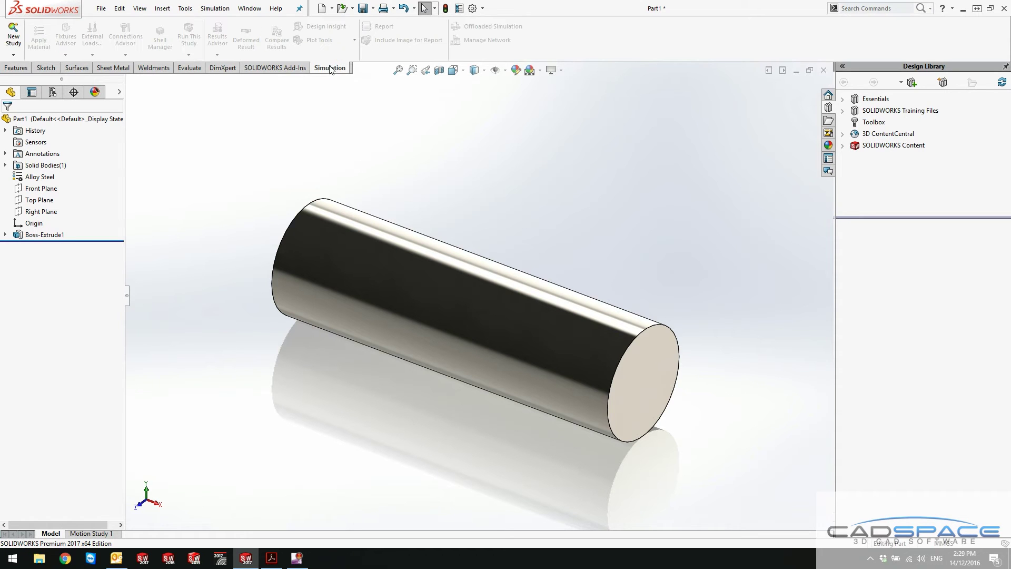
pyautogui.click(13, 38)
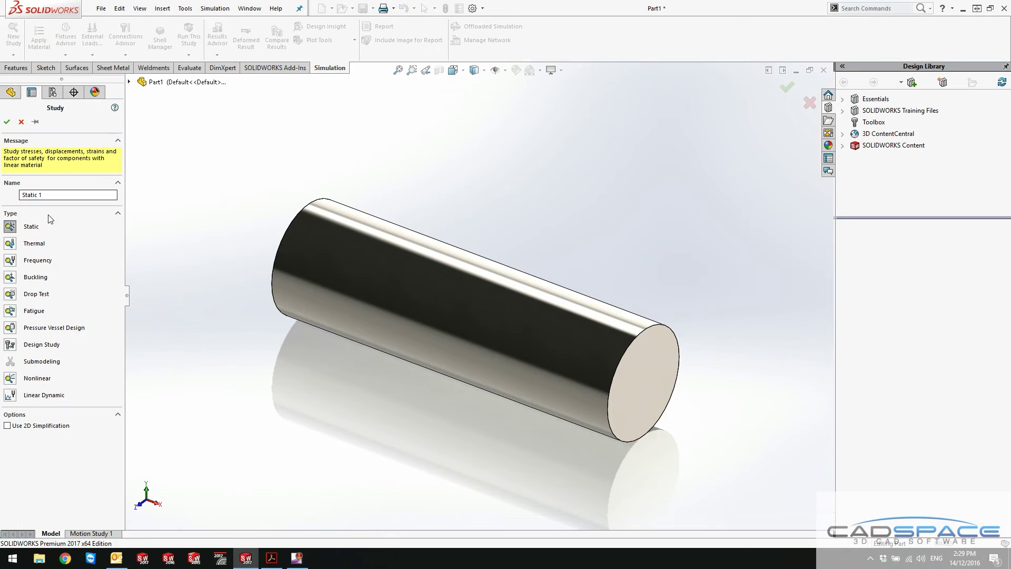
pyautogui.write('Stress')
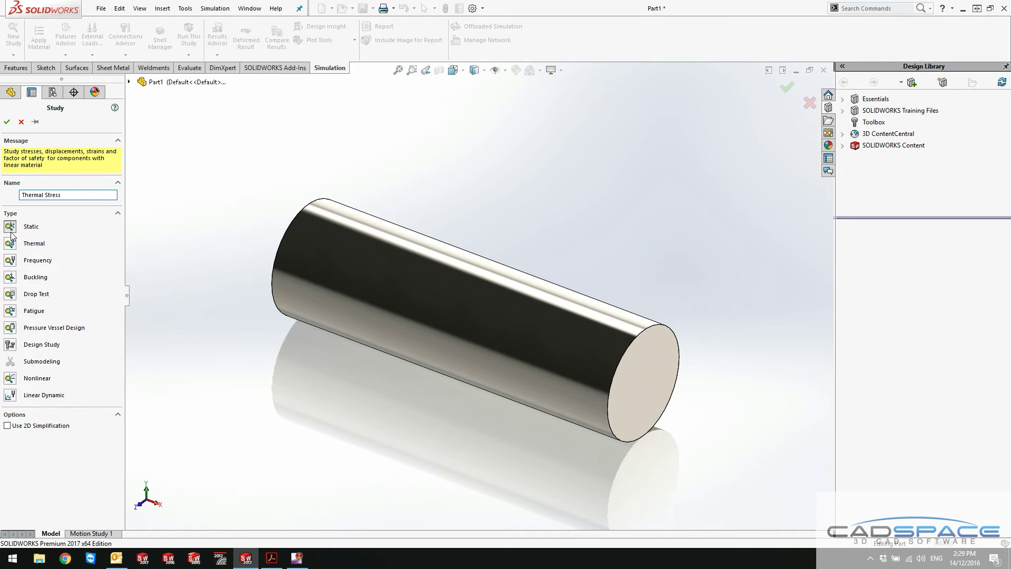
pyautogui.click(7, 122)
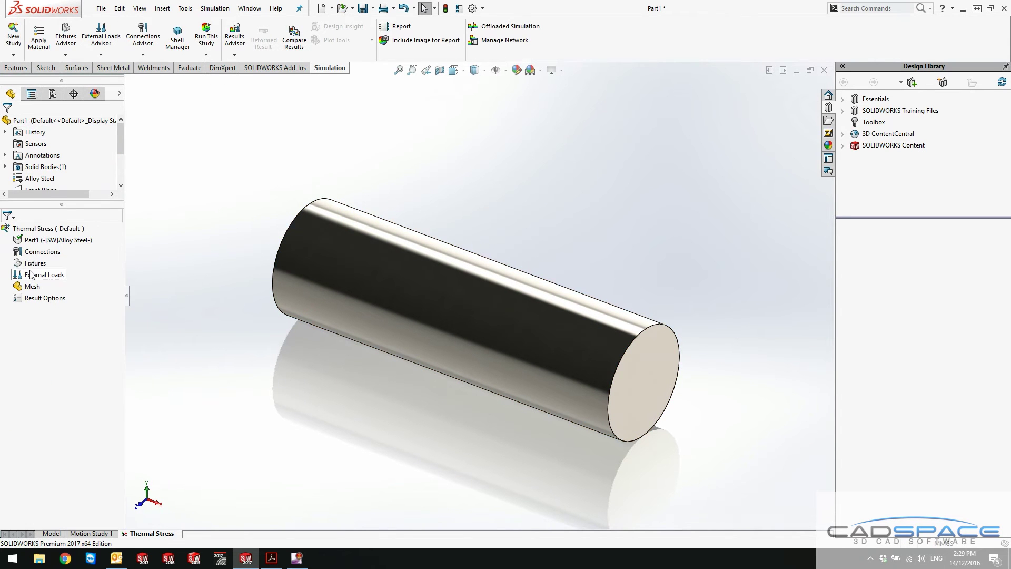
pyautogui.rightClick(30, 274)
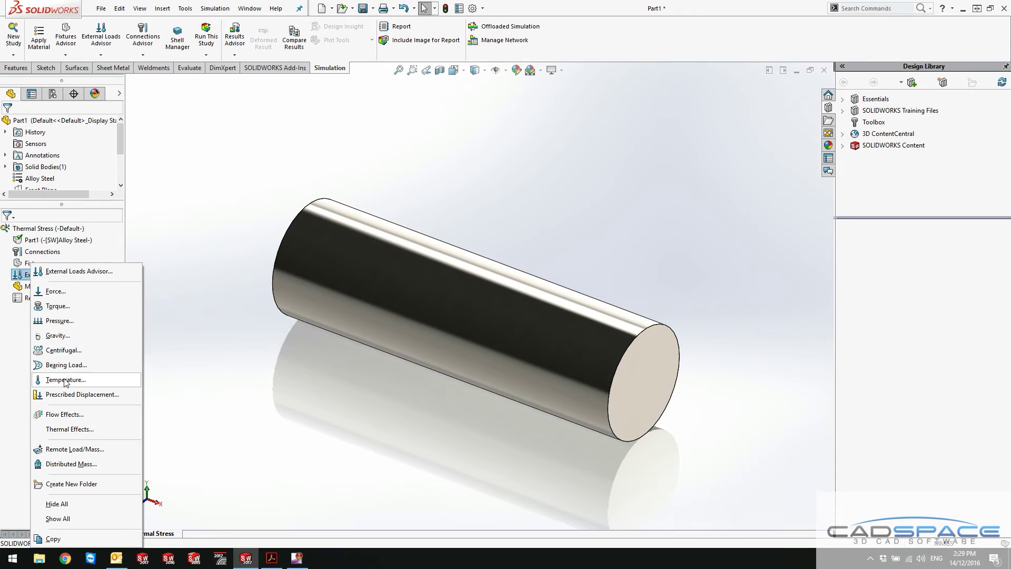
pyautogui.click(182, 320)
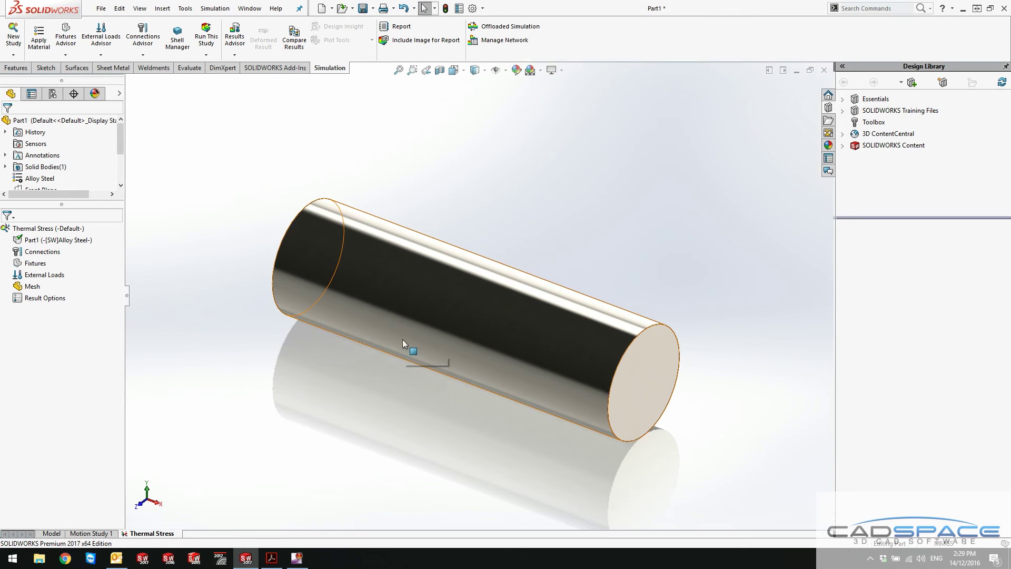
# Create reference Axis1 through the centre of the cylinder's curved face.
pyautogui.click(16, 67)
pyautogui.click(435, 47)
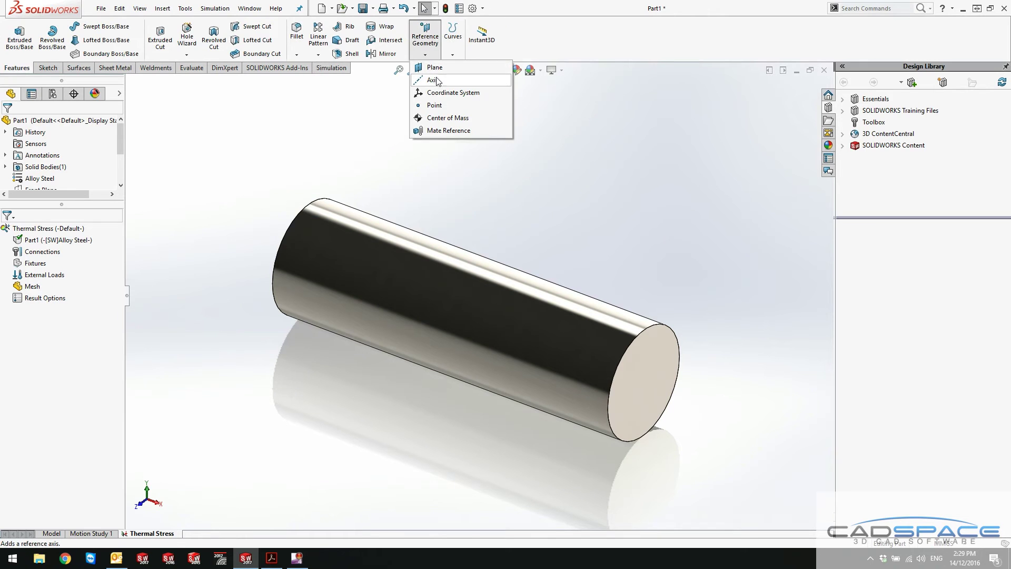
pyautogui.click(435, 81)
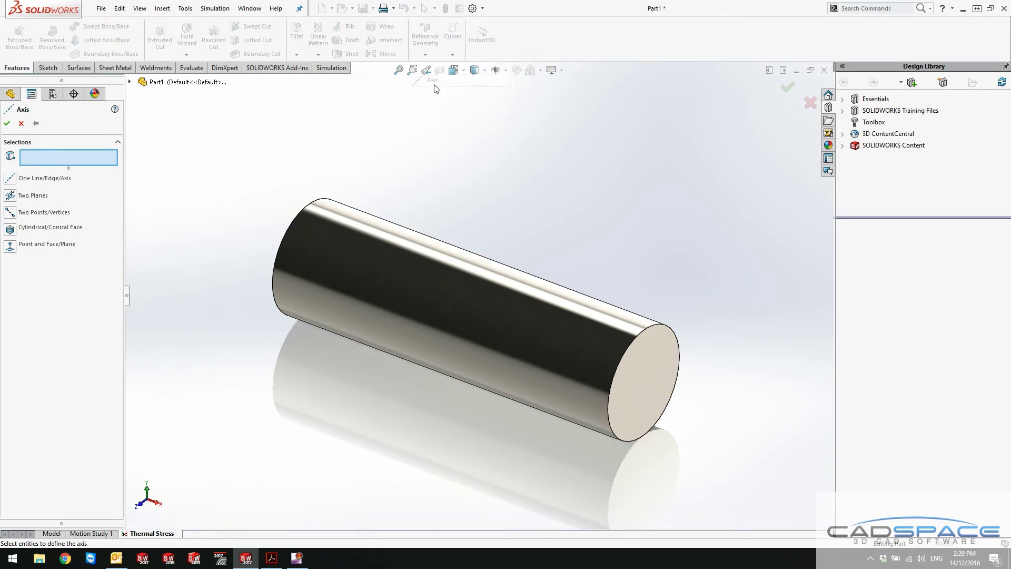
pyautogui.click(377, 264)
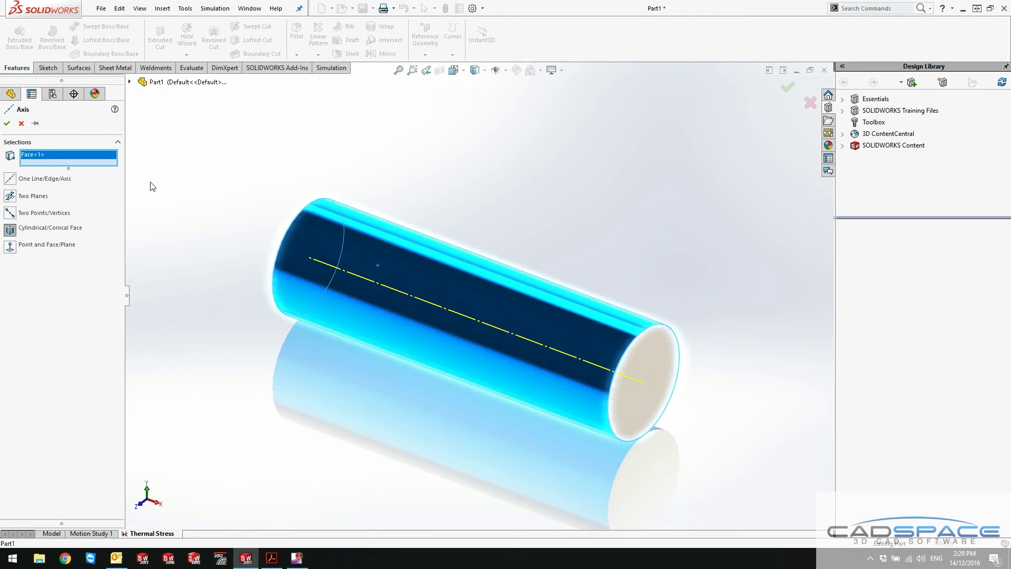
pyautogui.click(7, 123)
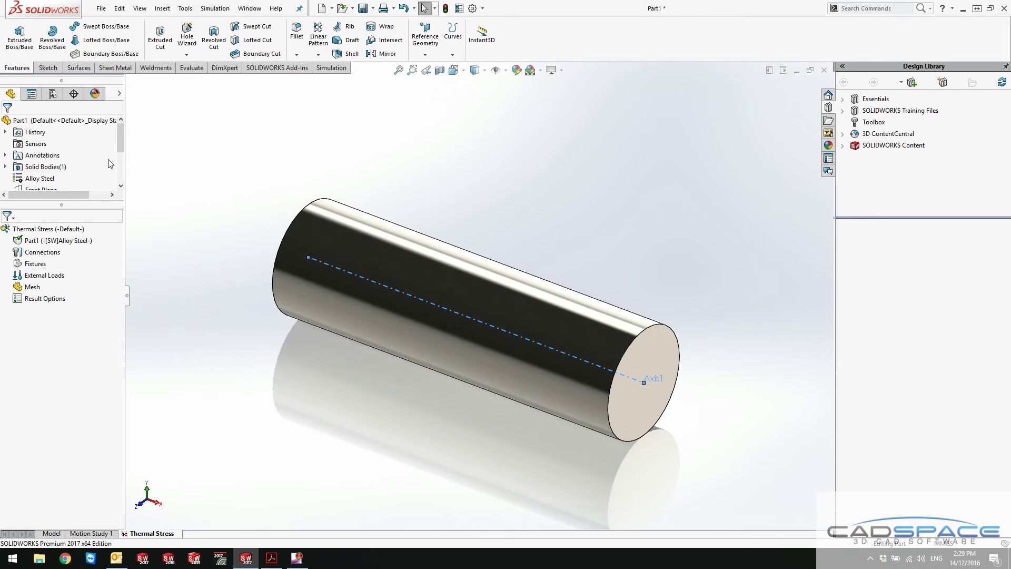
# Fix the cylinder's left end edge relative to Axis1, restraining circumferential and axial translation to 0.
pyautogui.rightClick(36, 264)
pyautogui.click(77, 379)
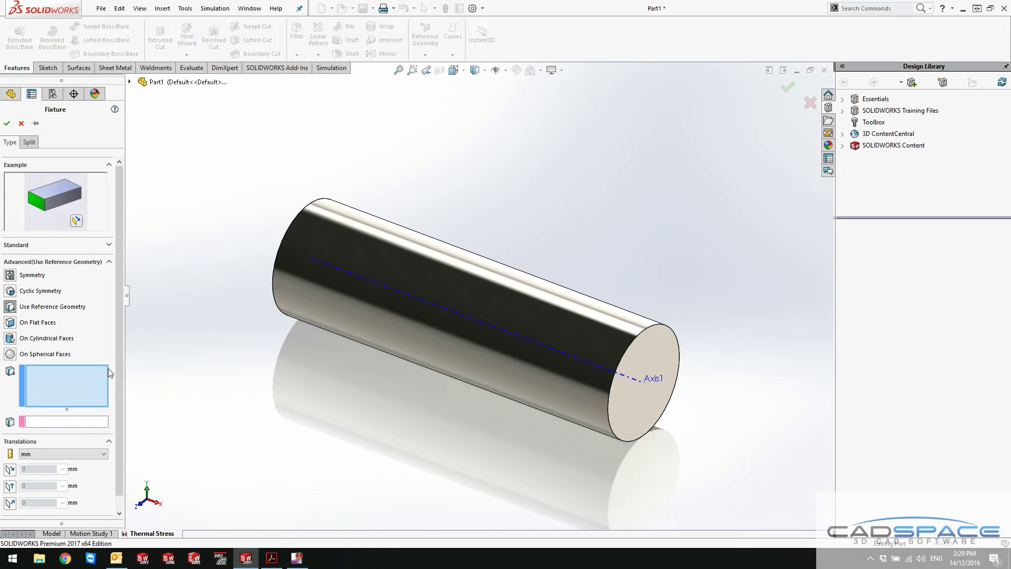
pyautogui.moveTo(258, 321); pyautogui.dragTo(256, 286, button='middle')
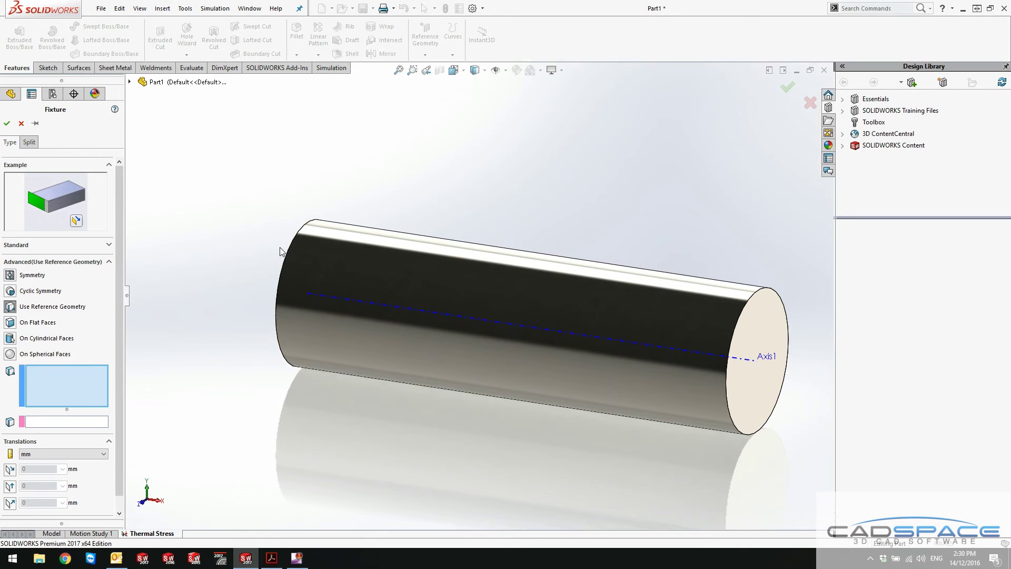
pyautogui.click(294, 244)
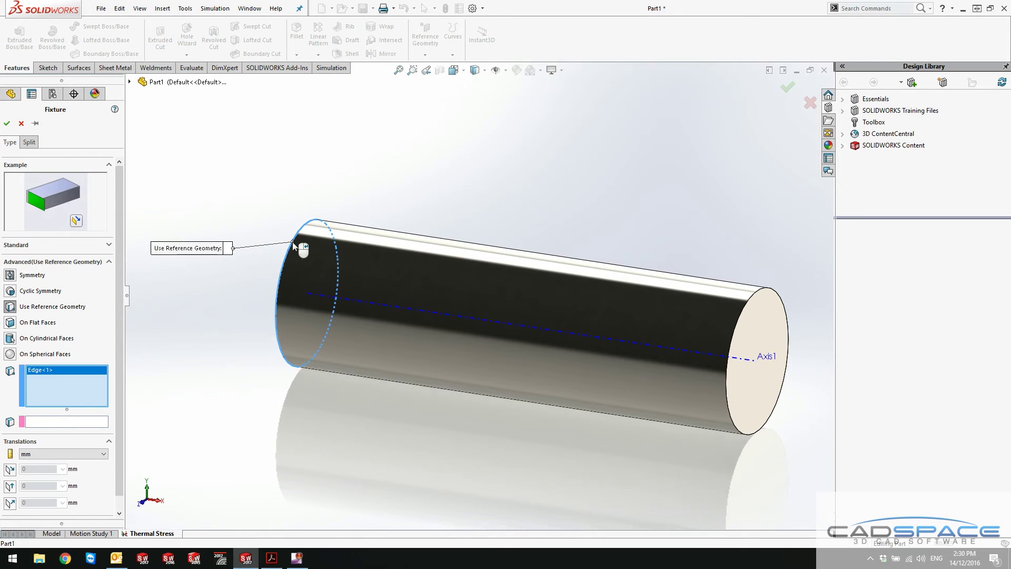
pyautogui.click(39, 423)
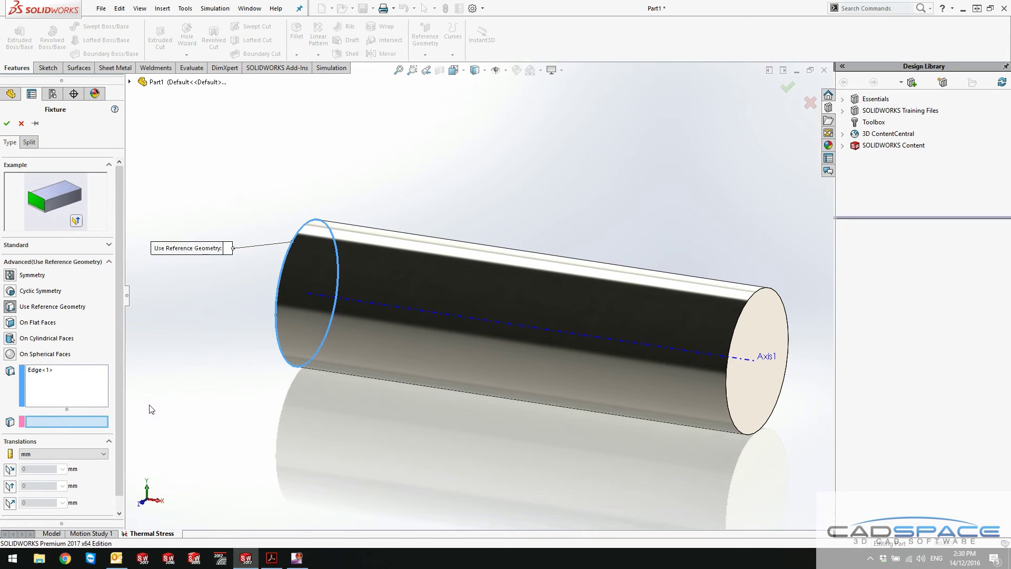
pyautogui.click(373, 303)
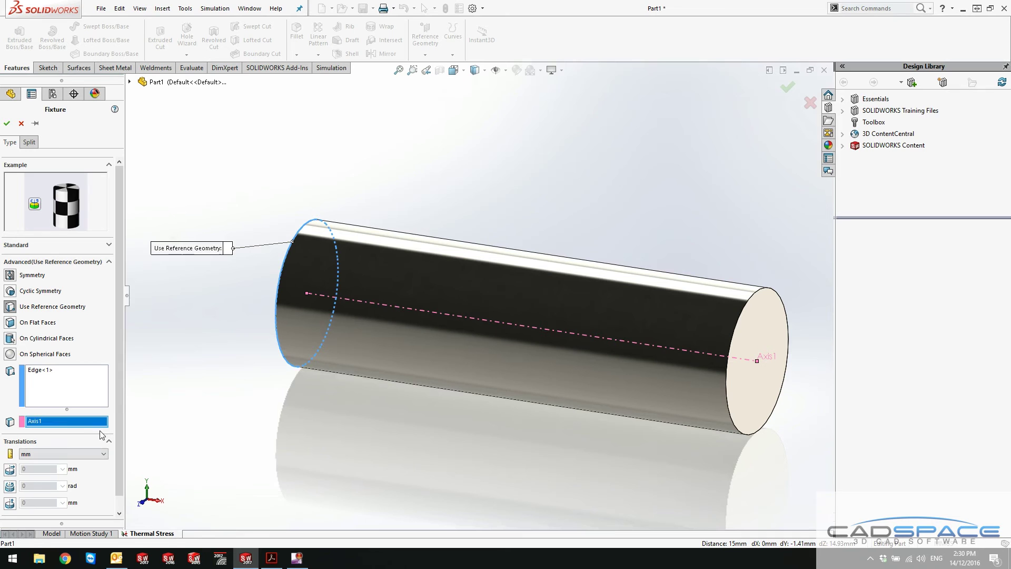
pyautogui.scroll(-1, 116, 411)
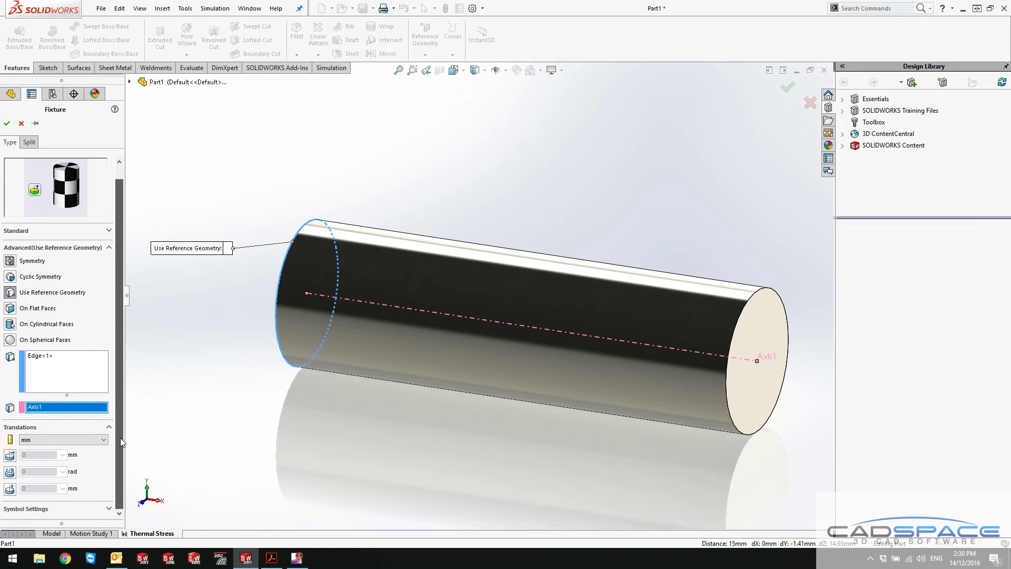
pyautogui.click(10, 472)
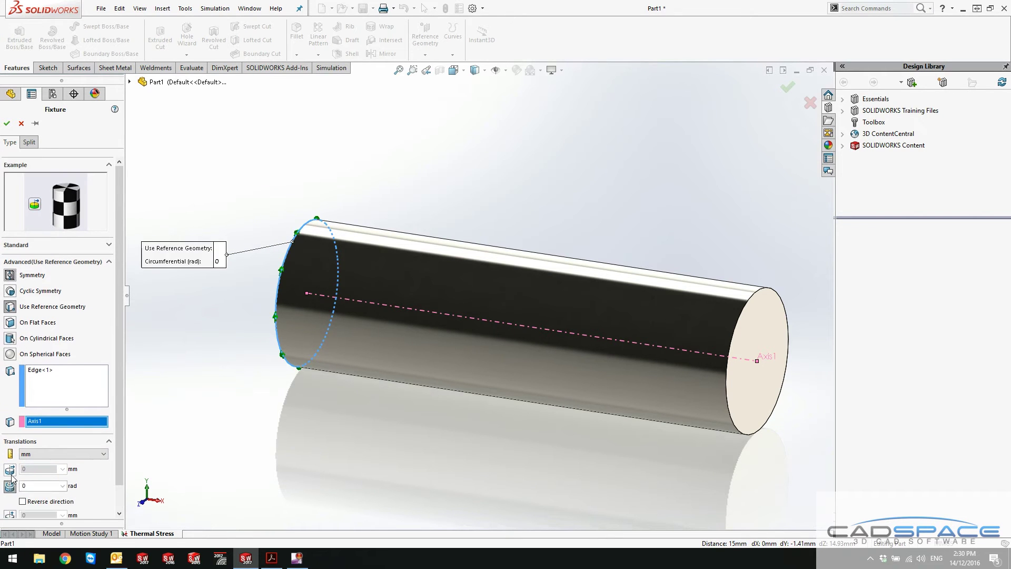
pyautogui.scroll(-2, 115, 445)
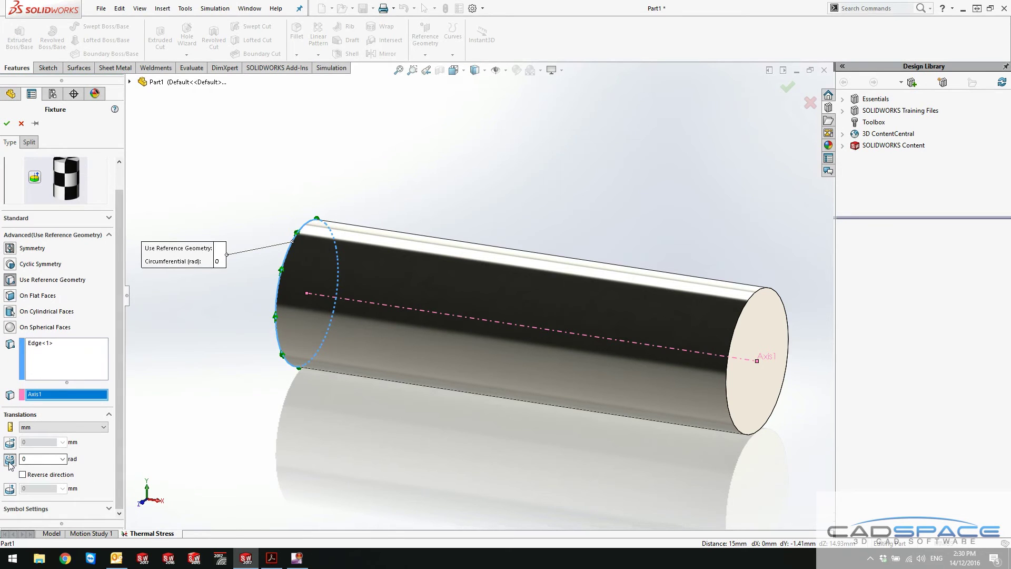
pyautogui.click(10, 490)
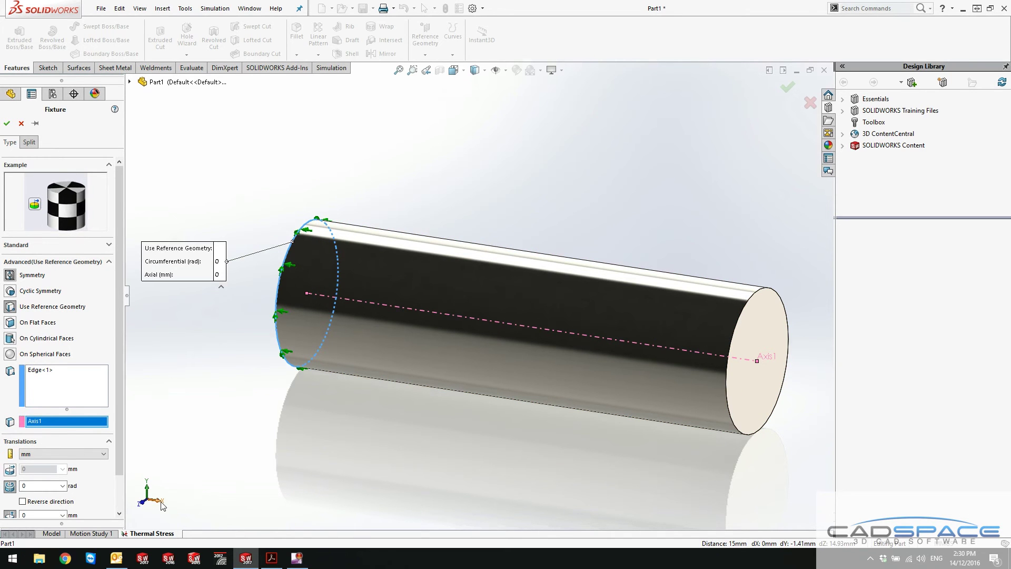
# Confirm the fixture, then apply a 200+25 = 225 °C temperature load to the Boss-Extrude1 body.
pyautogui.click(6, 123)
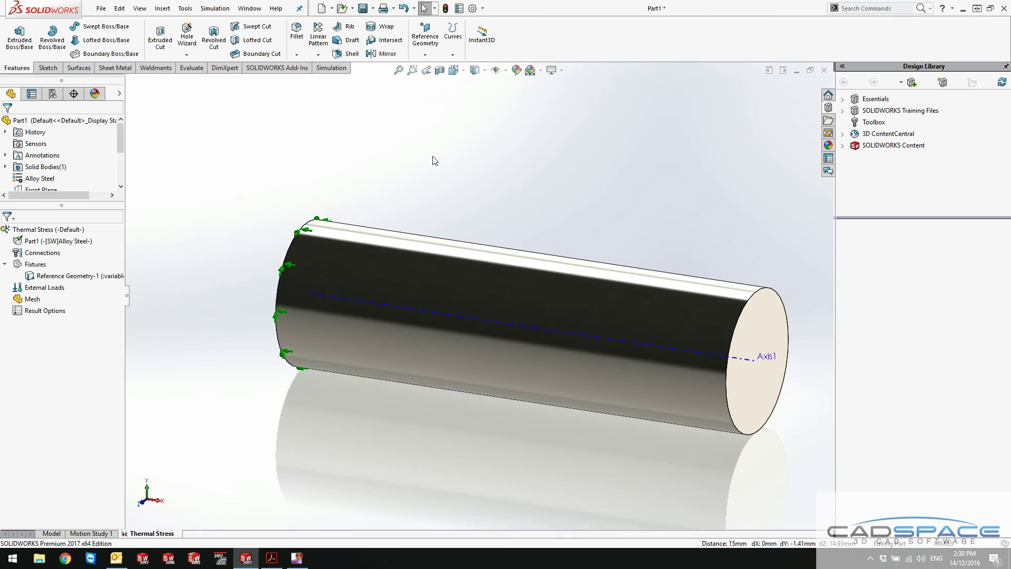
pyautogui.moveTo(456, 191)
pyautogui.mouseDown(button='middle')
pyautogui.moveTo(476, 192)
pyautogui.moveTo(469, 201)
pyautogui.mouseUp(button='middle')
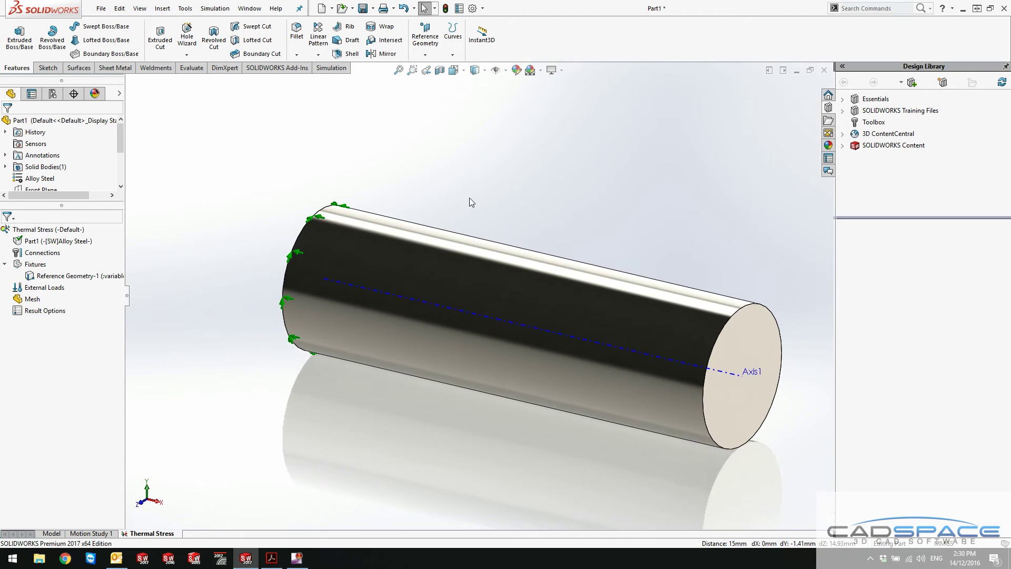
pyautogui.rightClick(41, 291)
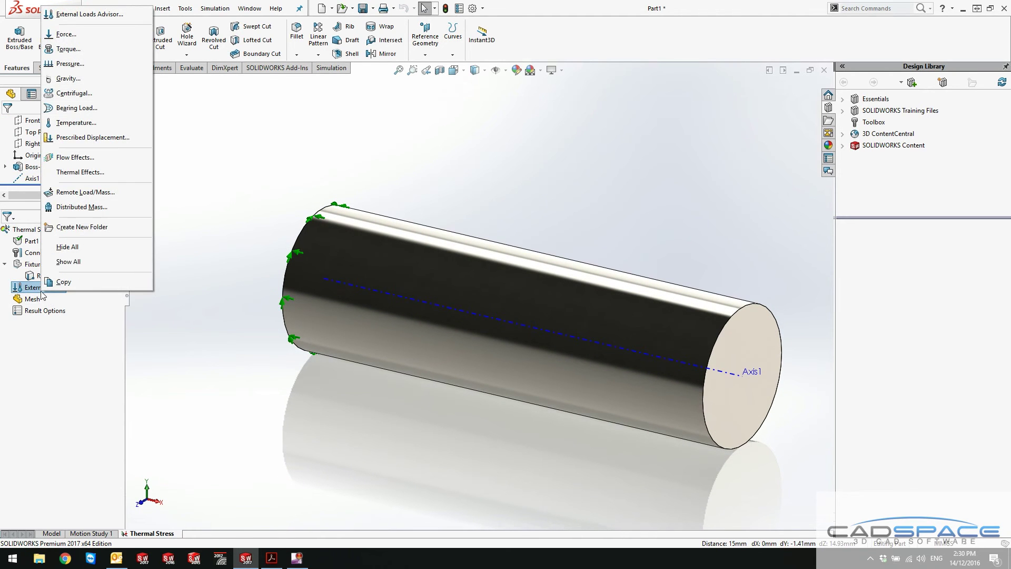
pyautogui.click(79, 123)
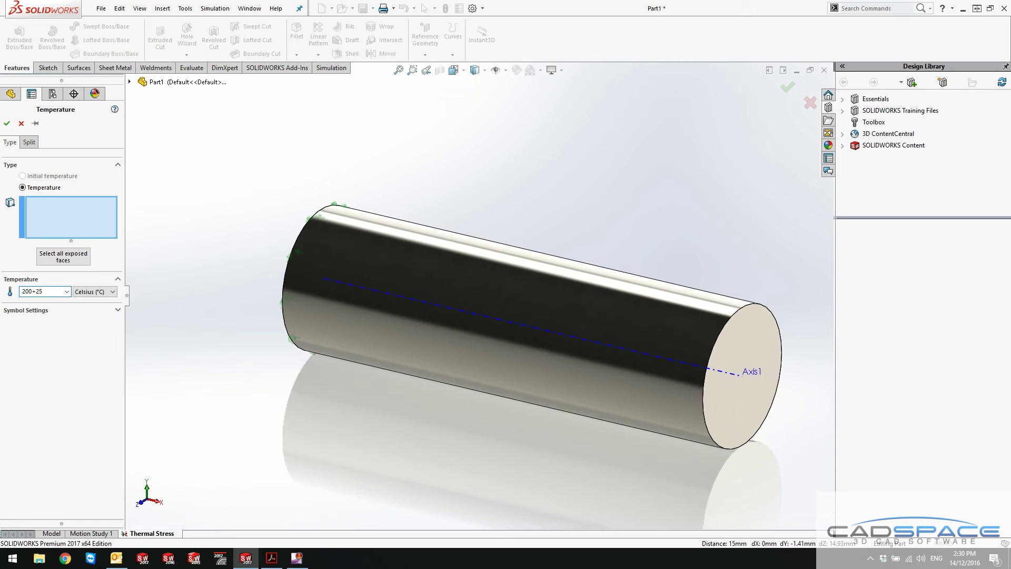
pyautogui.press('Return')
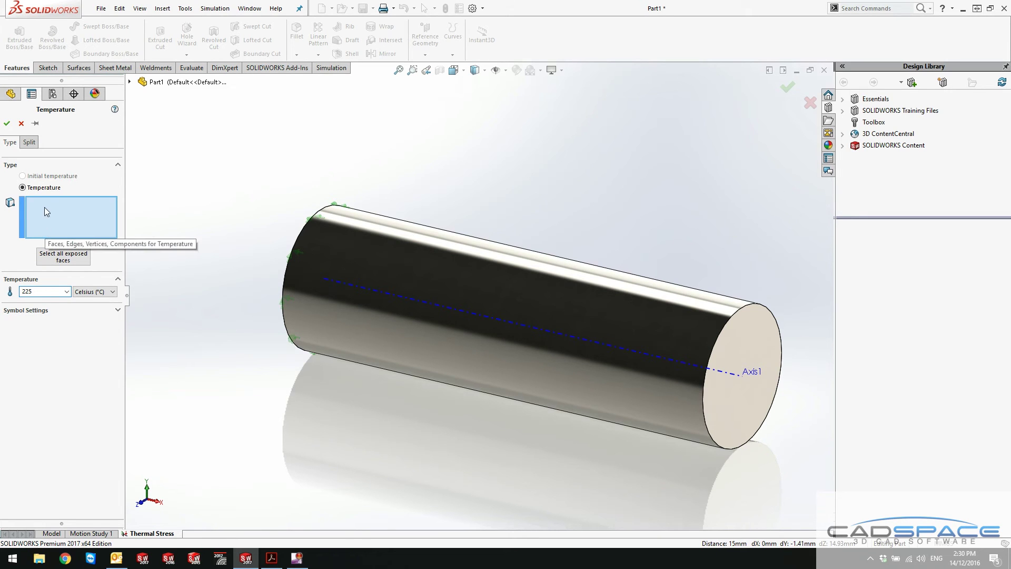
pyautogui.click(129, 81)
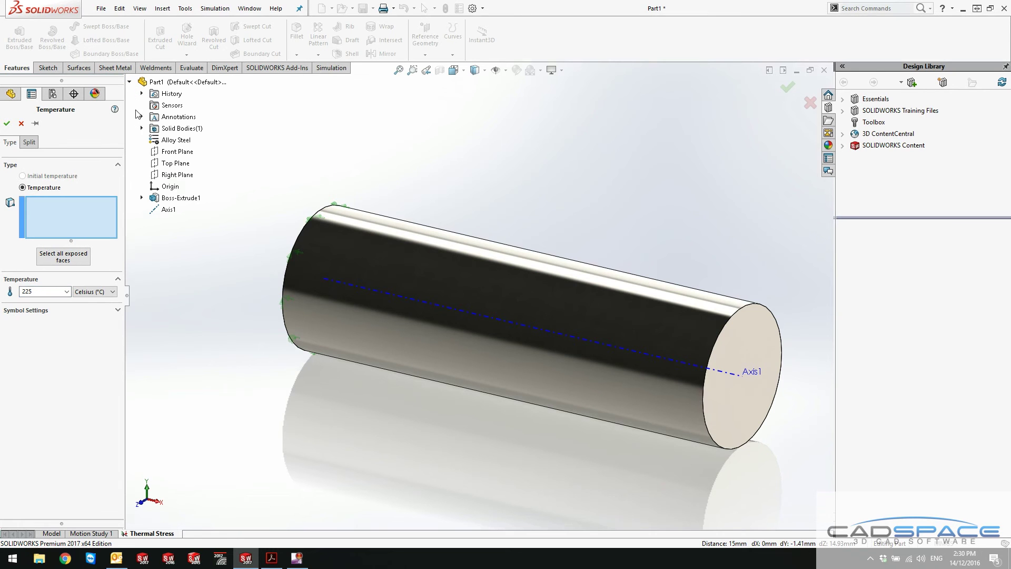
pyautogui.click(142, 128)
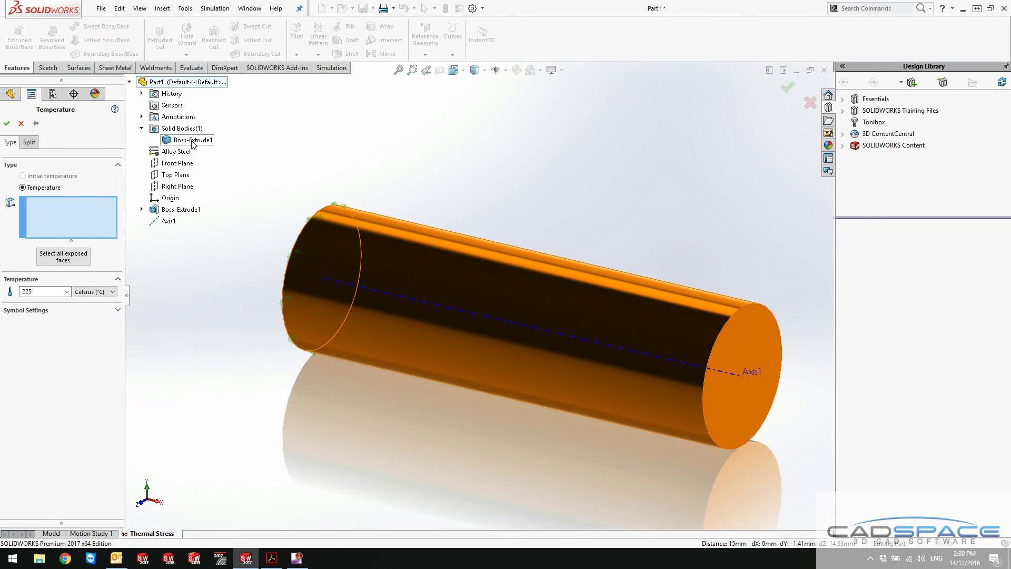
pyautogui.click(193, 140)
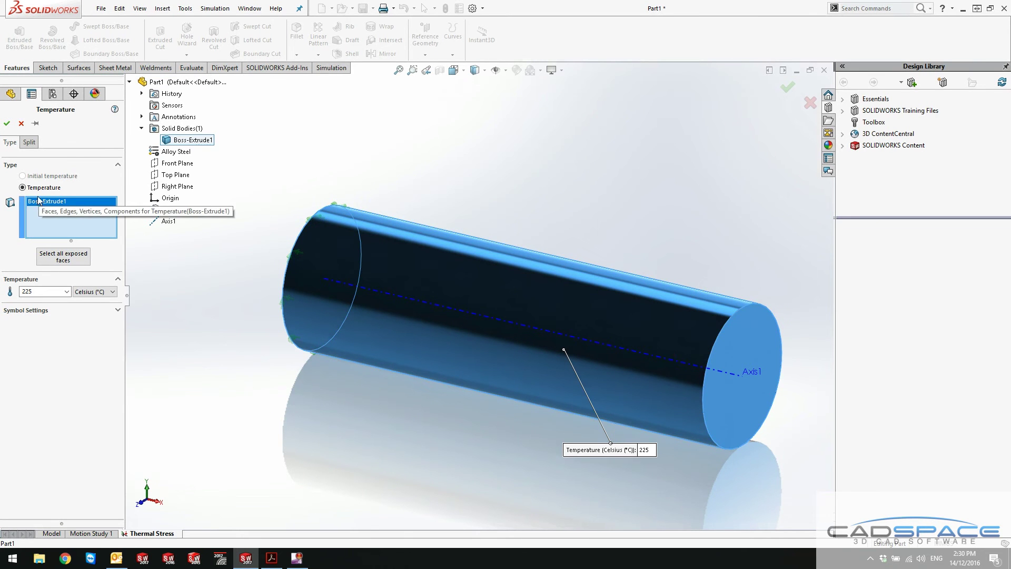
pyautogui.click(7, 124)
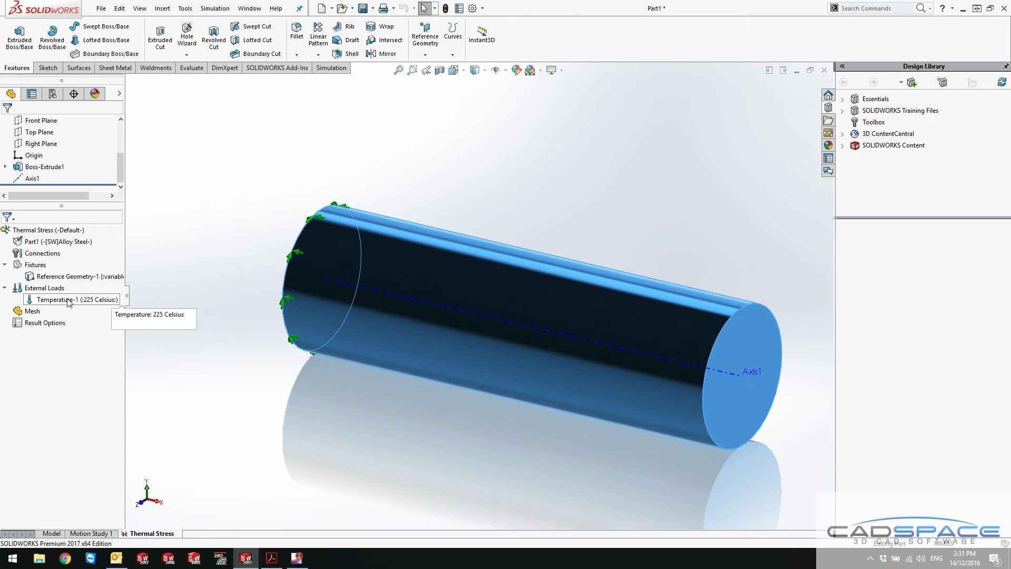
# Keep Input temperature with a 25 °C zero-strain reference in the Thermal Stress study properties.
pyautogui.rightClick(47, 230)
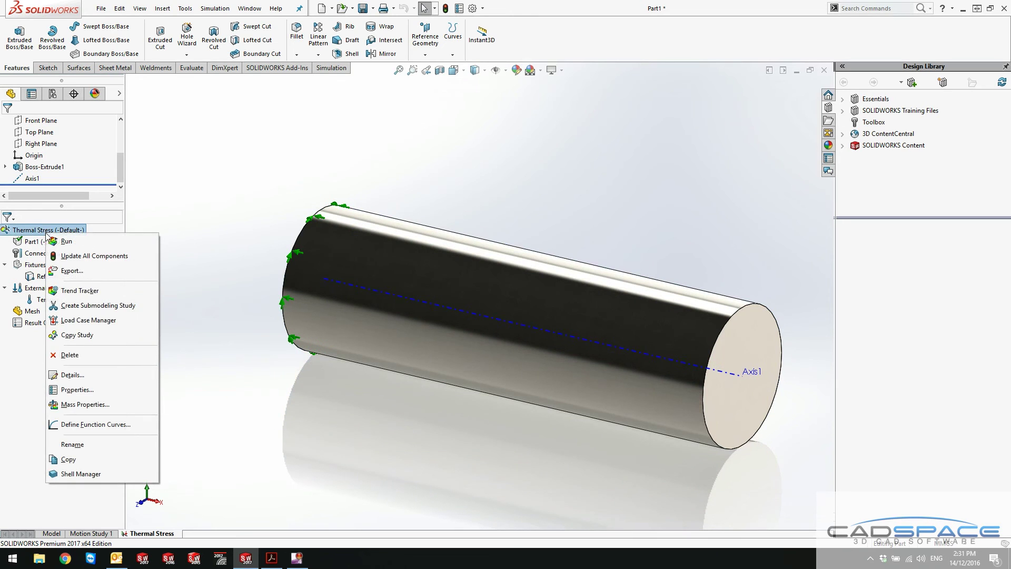
pyautogui.click(78, 389)
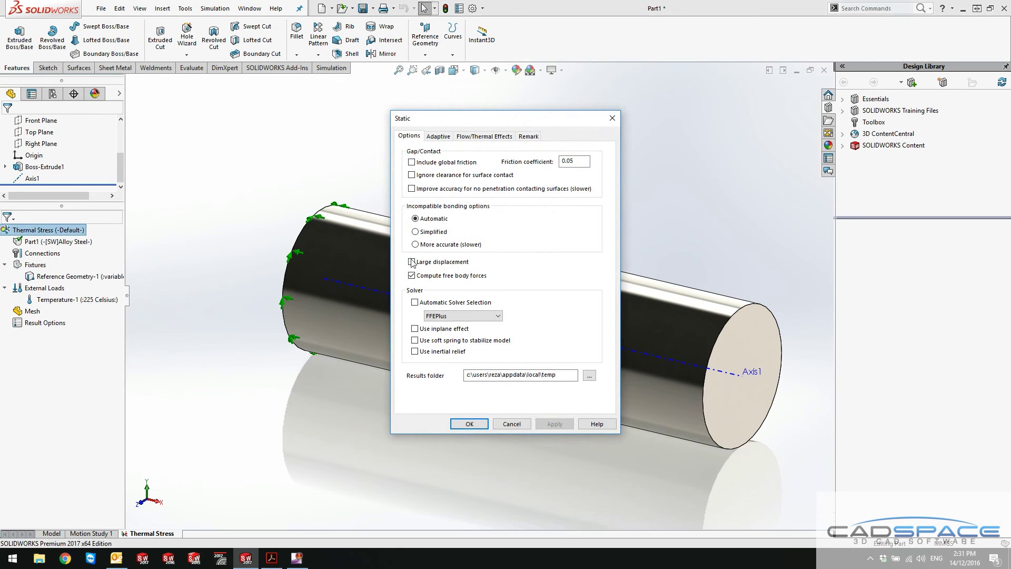
pyautogui.click(480, 137)
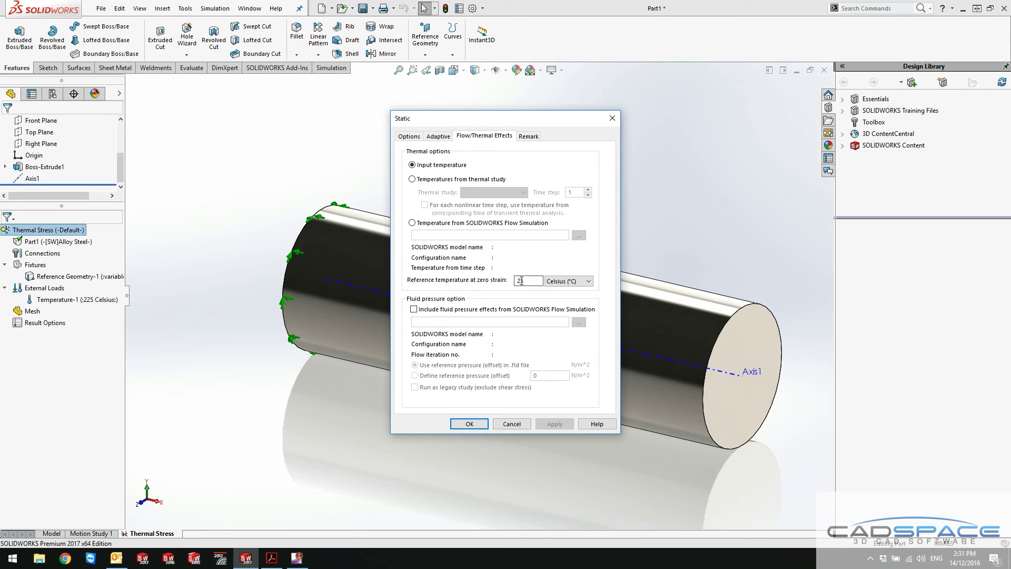
pyautogui.click(465, 424)
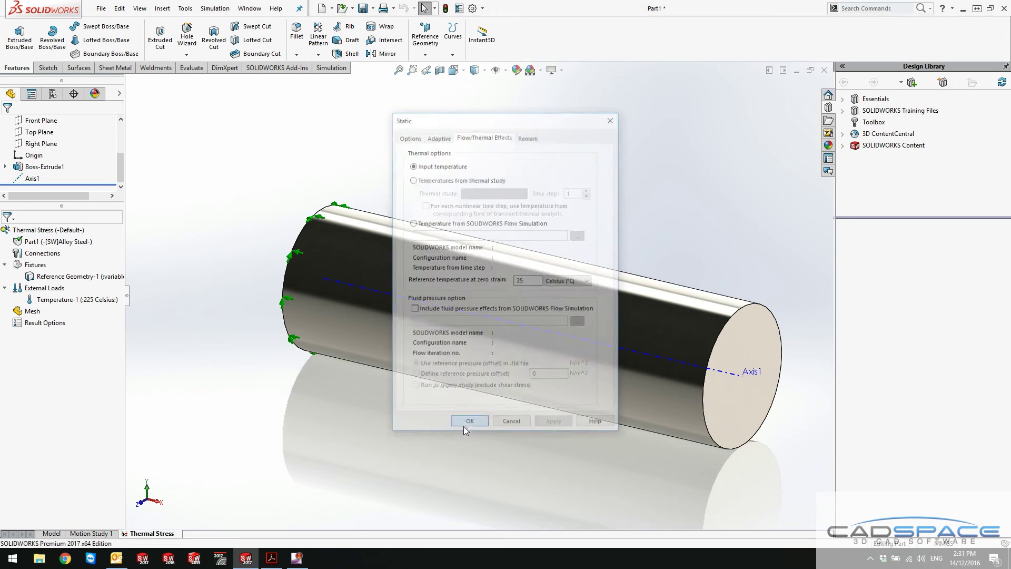
# Run the Thermal Stress study and reference Displacement1 to Axis1, showing radial displacement peaking near 0.039 mm.
pyautogui.click(333, 71)
pyautogui.click(206, 37)
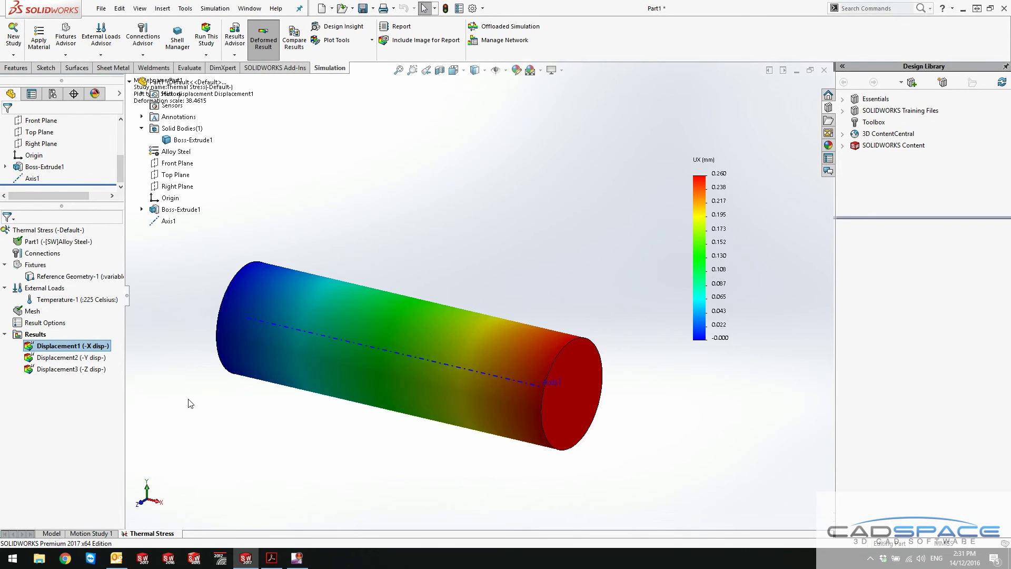
pyautogui.rightClick(86, 348)
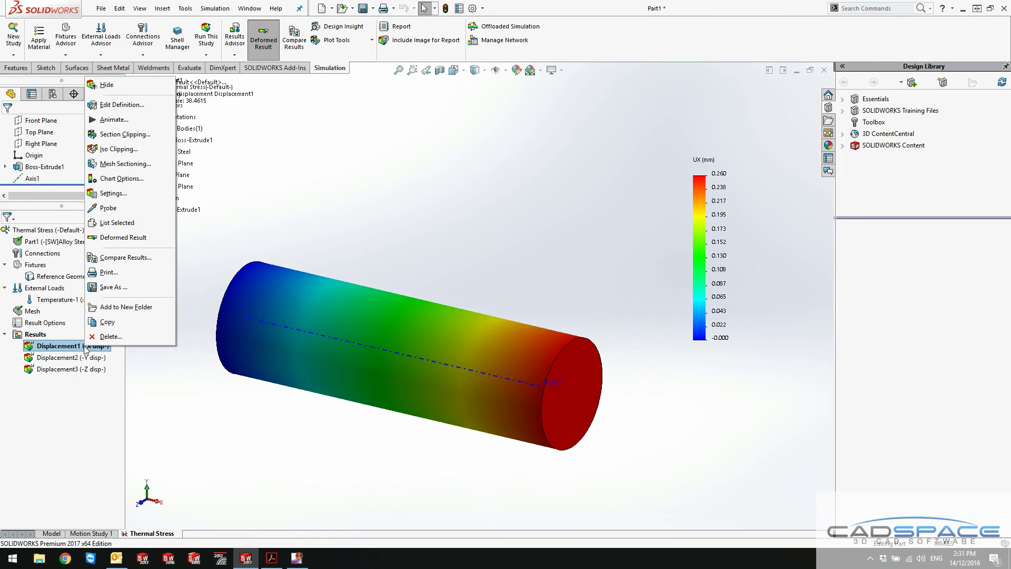
pyautogui.press('Escape')
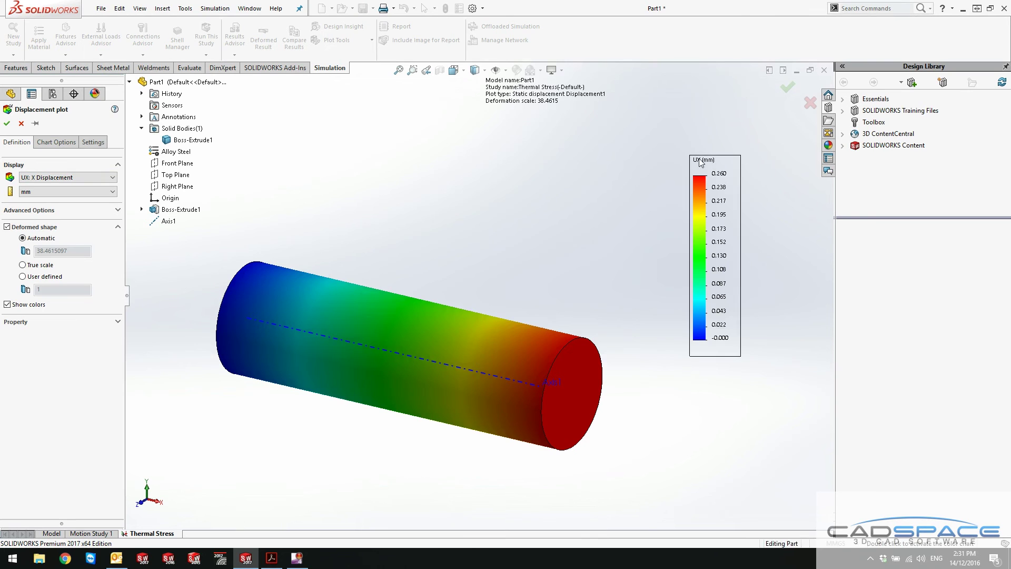
pyautogui.click(26, 211)
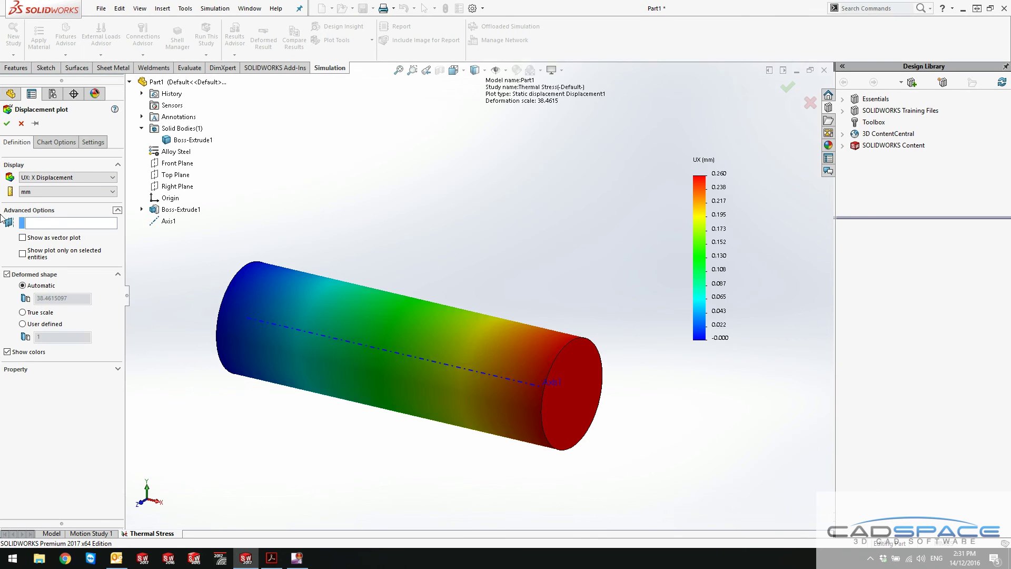
pyautogui.click(42, 224)
pyautogui.click(166, 223)
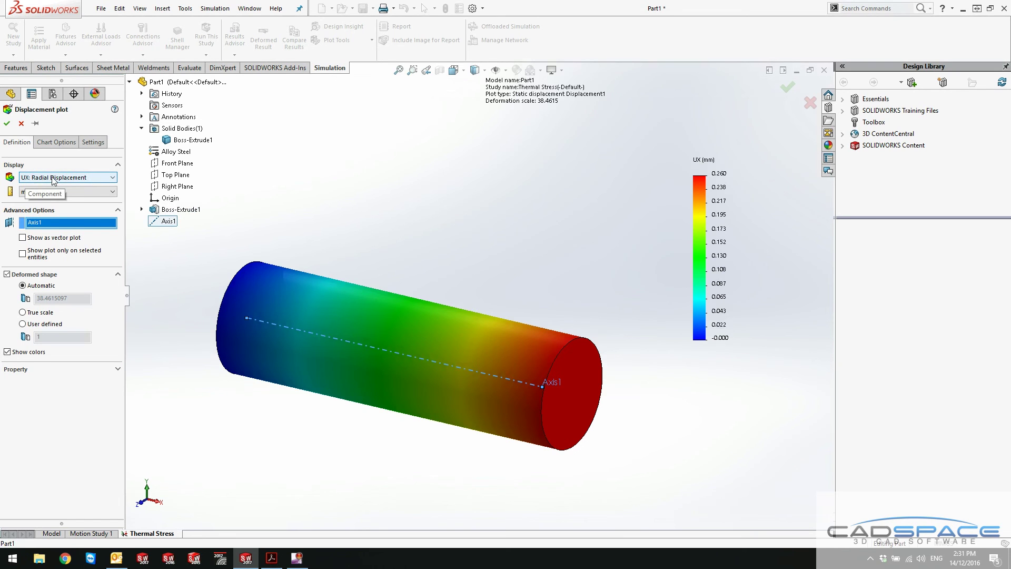
pyautogui.click(6, 125)
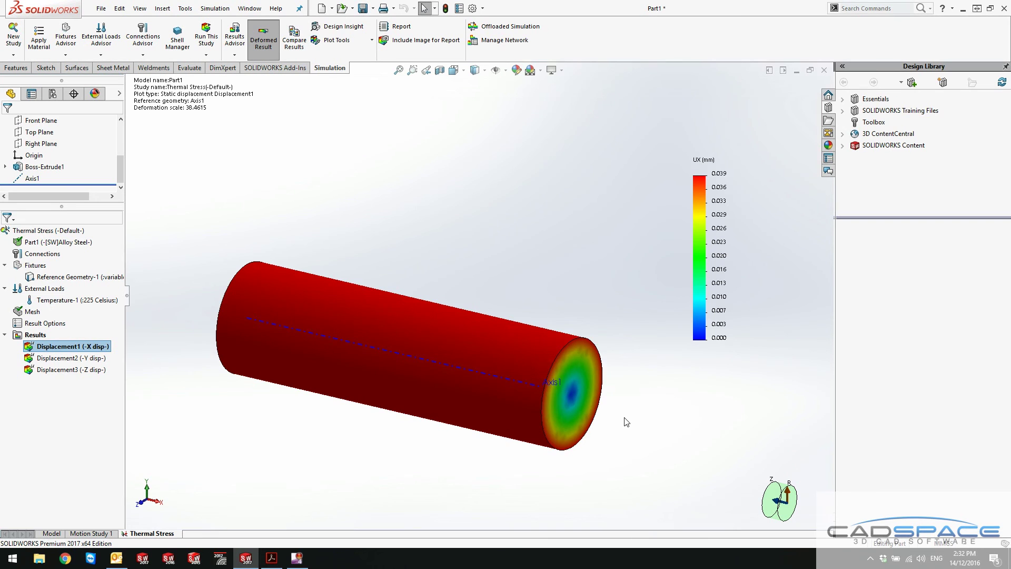
pyautogui.scroll(-3, 619, 420)
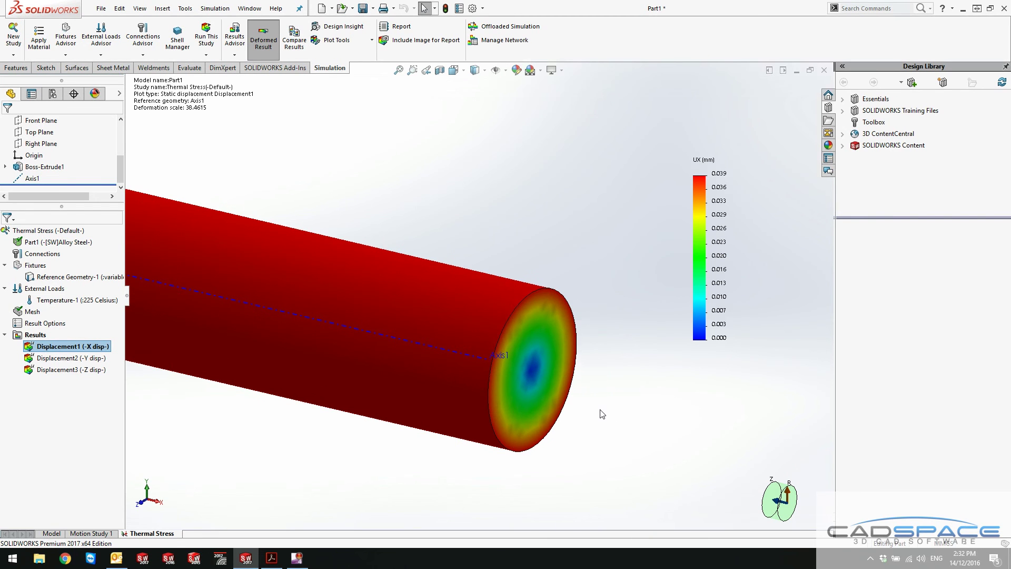
# Redefine Displacement2 with Axis1 as reference to show tangential displacement.
pyautogui.click(68, 358)
pyautogui.scroll(3, 221, 366)
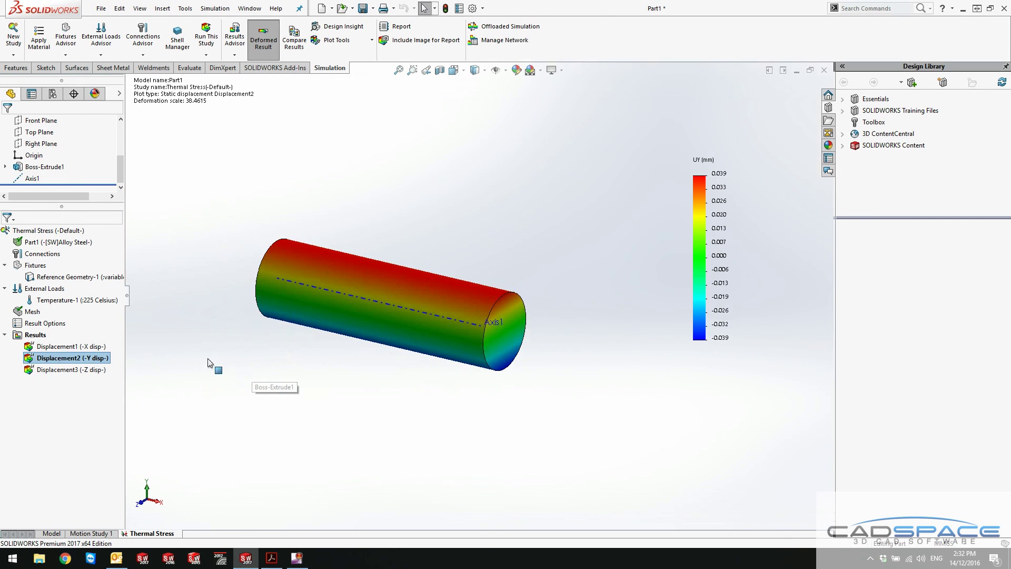
pyautogui.rightClick(59, 359)
pyautogui.click(105, 120)
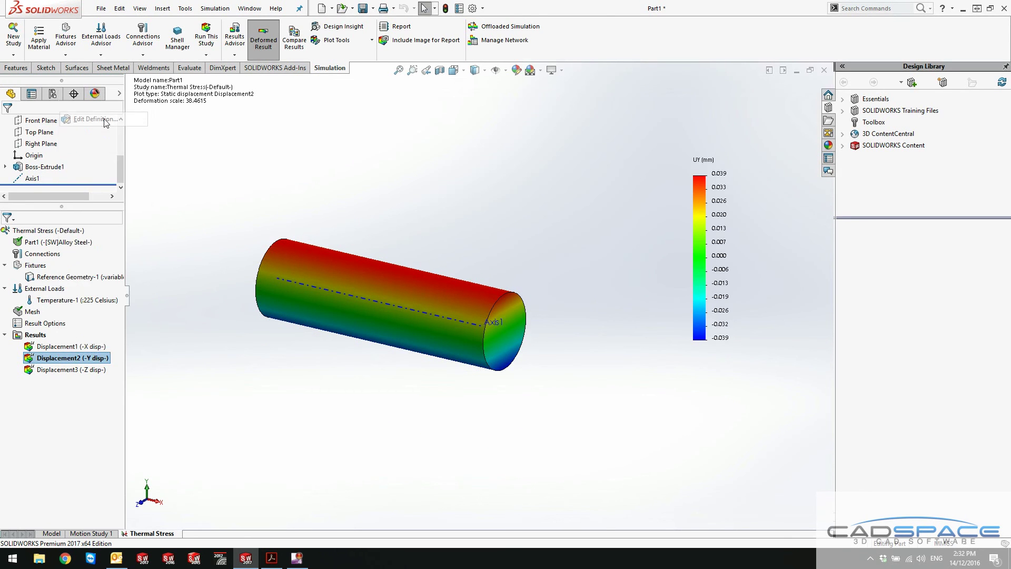
pyautogui.click(29, 211)
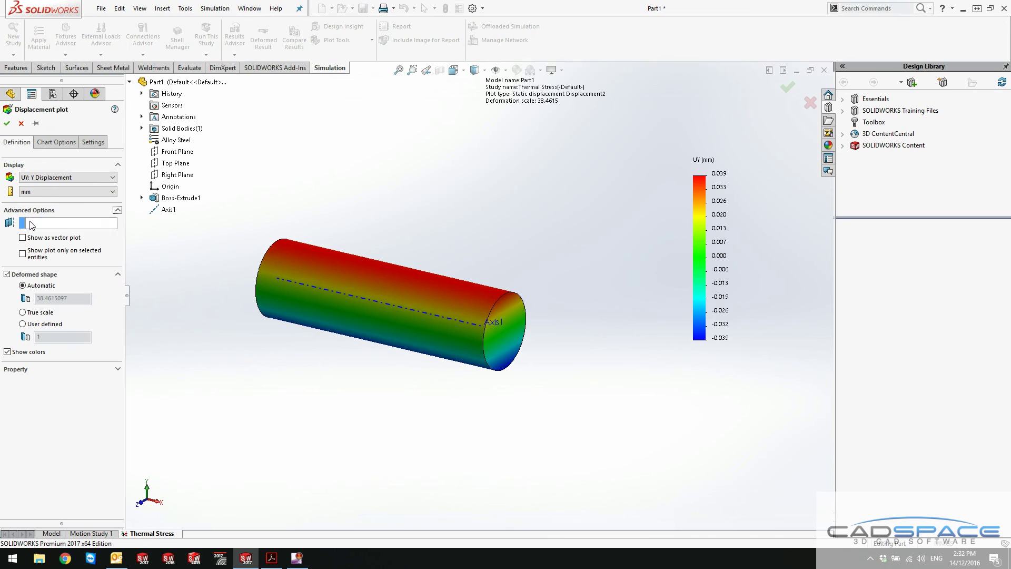
pyautogui.click(168, 209)
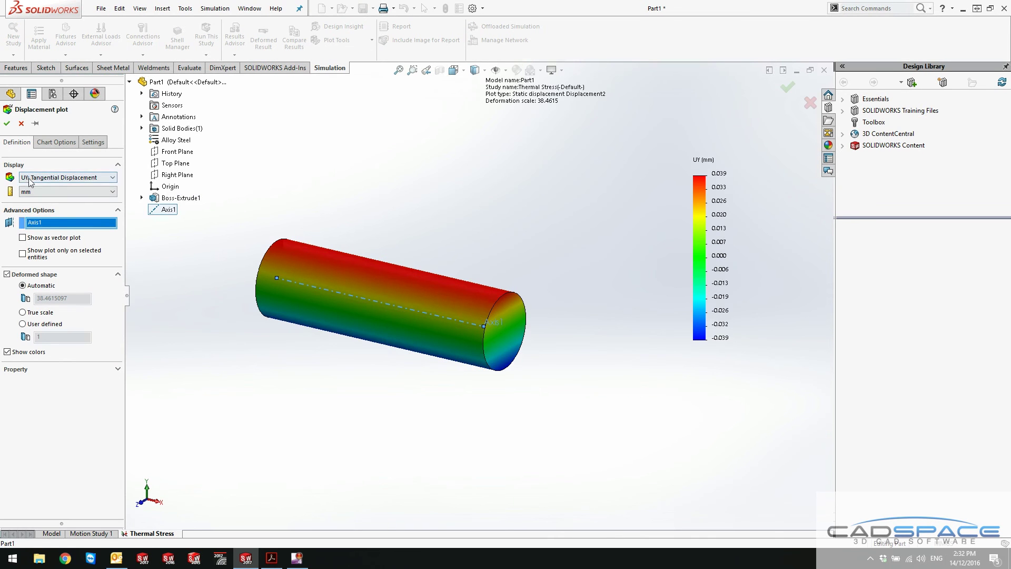
pyautogui.click(7, 125)
pyautogui.scroll(-4, 491, 327)
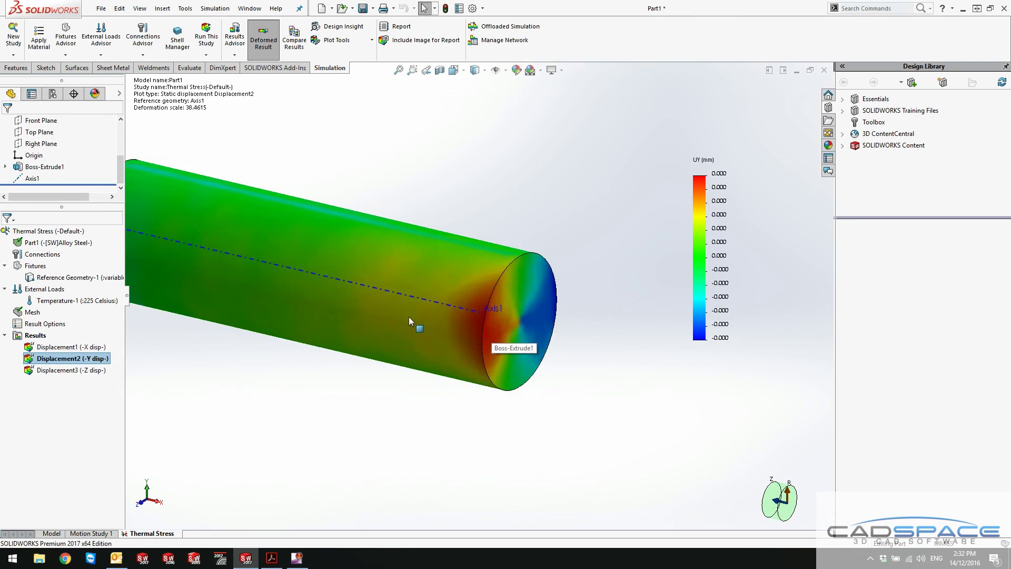
pyautogui.scroll(3, 408, 320)
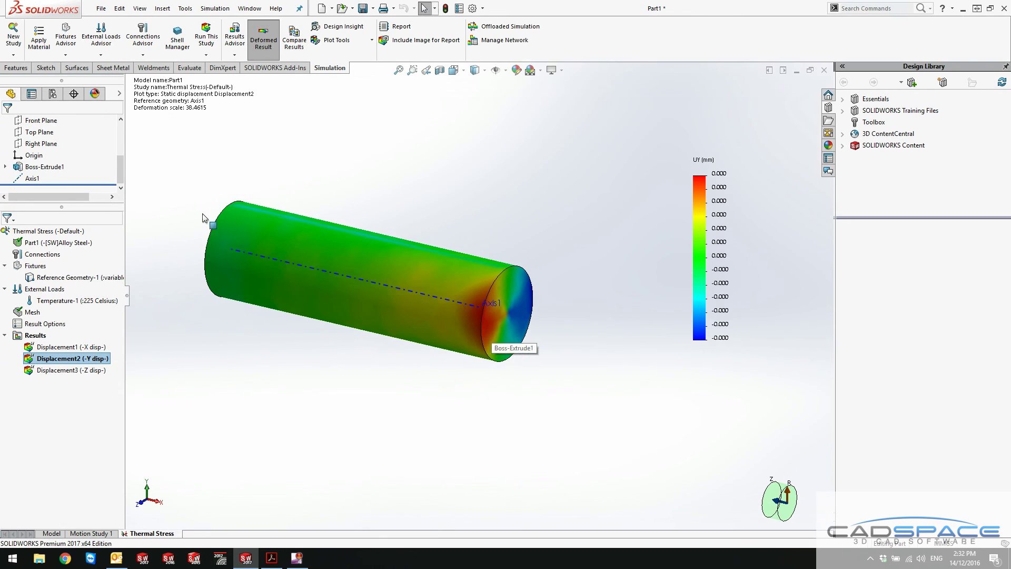
# Redefine Displacement3 with Axis1 as reference to show axial displacement, 0 to -0.260 mm.
pyautogui.rightClick(81, 372)
pyautogui.click(105, 379)
pyautogui.rightClick(94, 374)
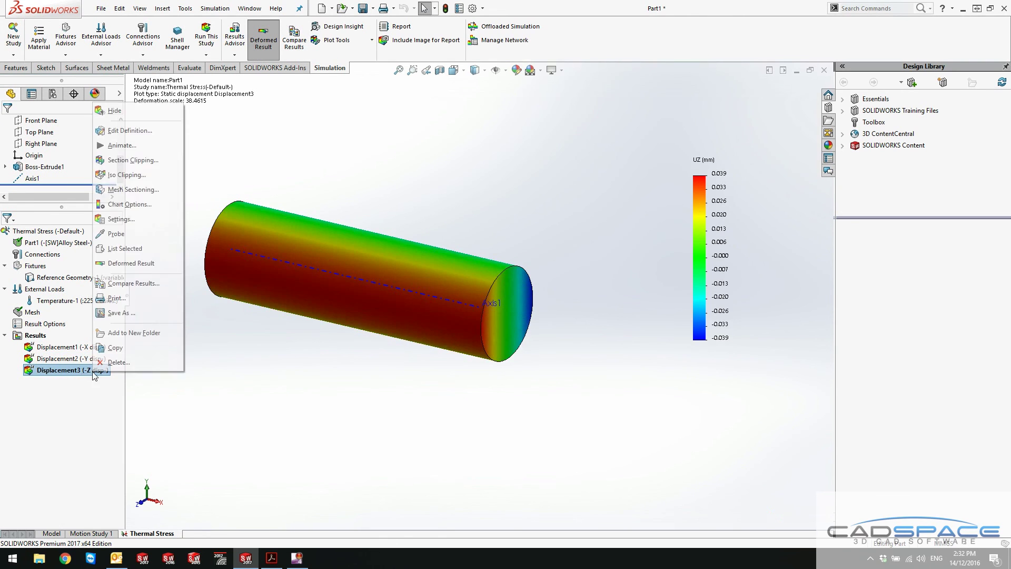
pyautogui.click(126, 131)
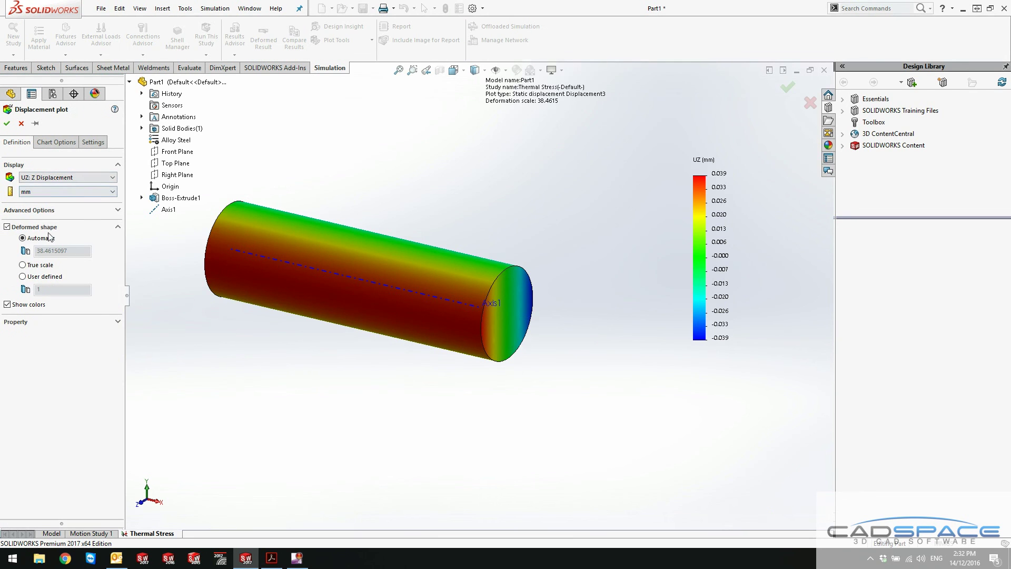
pyautogui.click(49, 214)
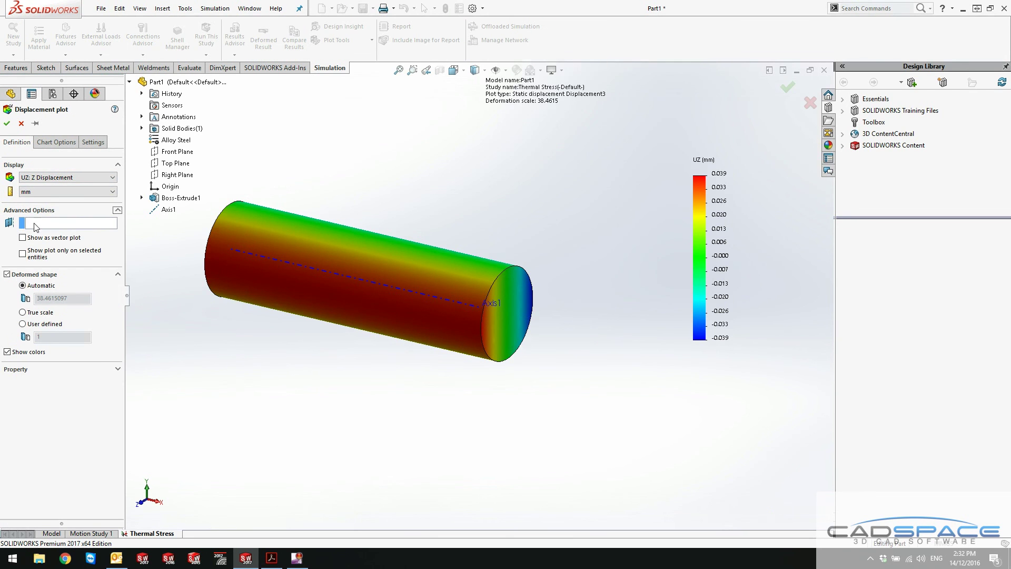
pyautogui.click(161, 209)
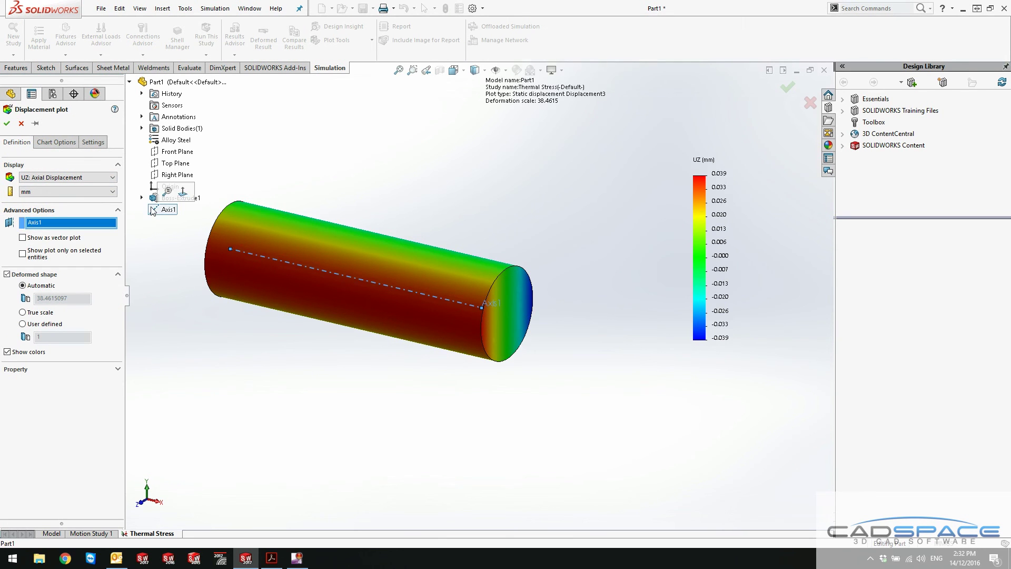
pyautogui.click(6, 124)
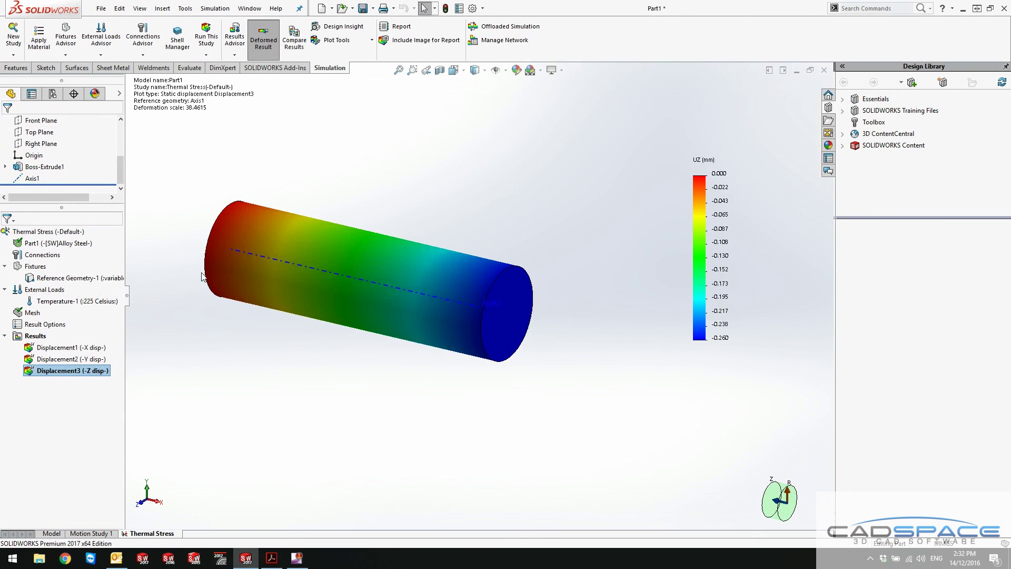
pyautogui.doubleClick(86, 350)
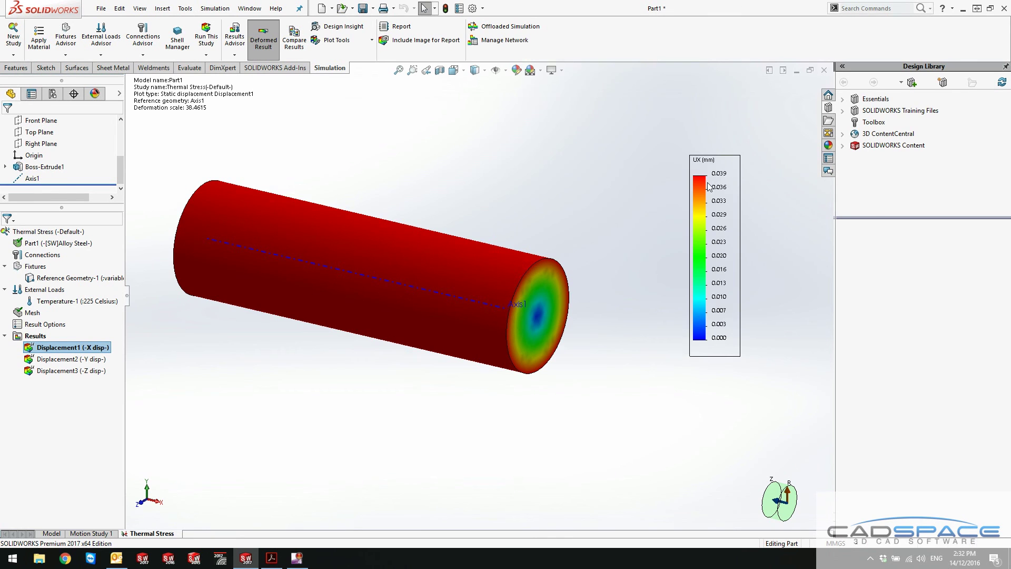
pyautogui.doubleClick(67, 370)
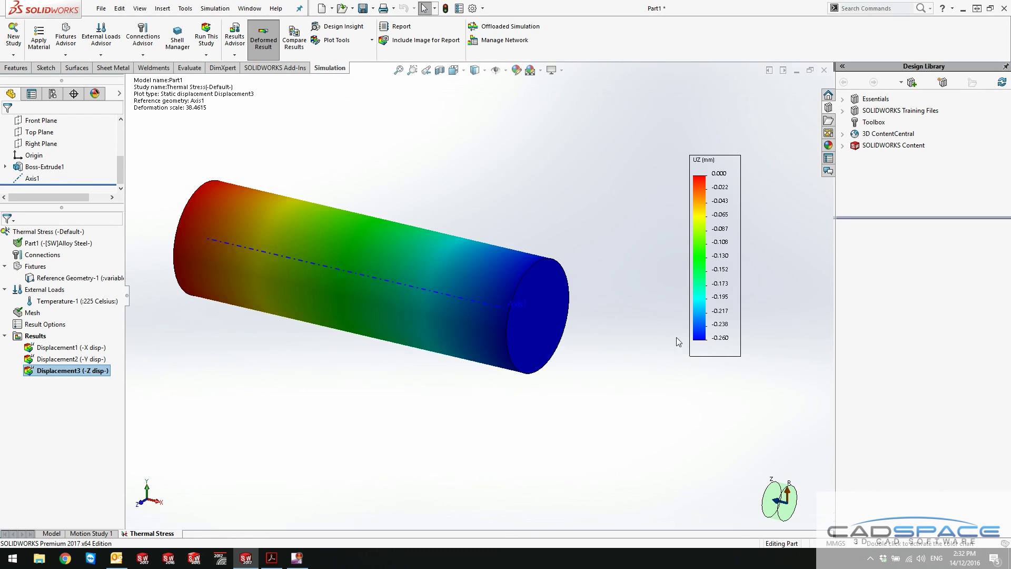
# Animate the axial Displacement3 result at slowest speed, then animate the radial Displacement1 result.
pyautogui.rightClick(72, 371)
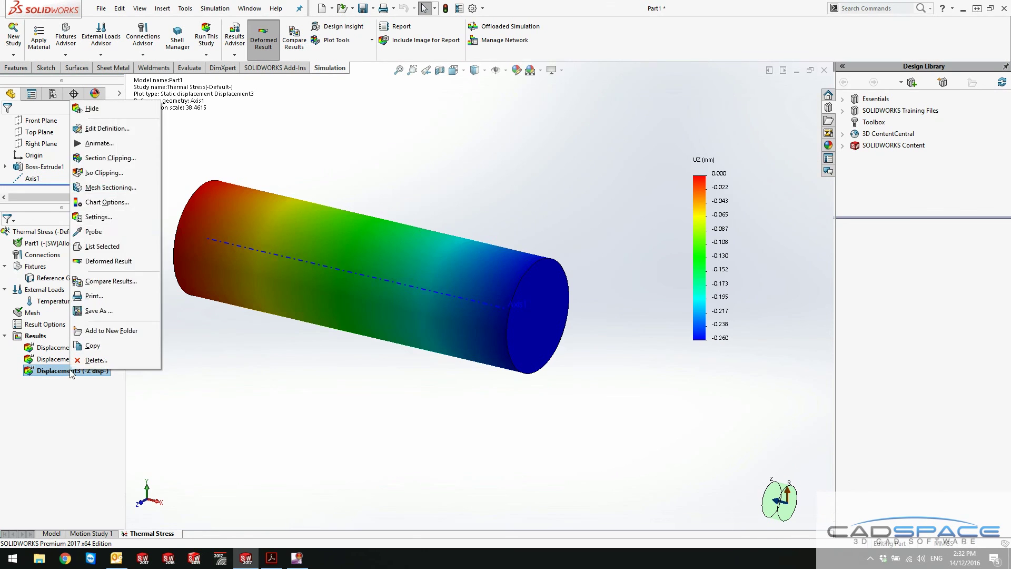
pyautogui.click(110, 150)
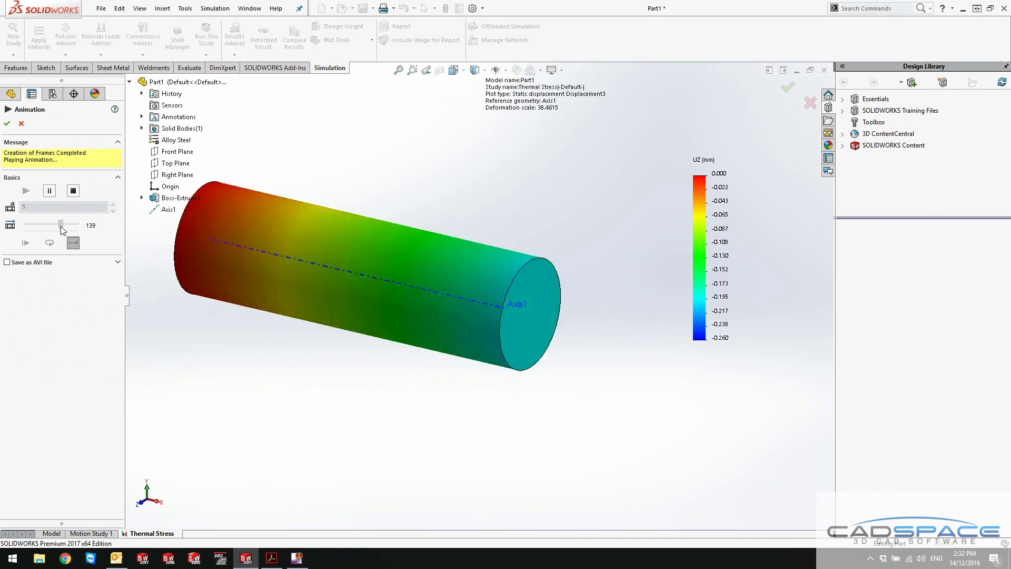
pyautogui.moveTo(62, 229); pyautogui.dragTo(26, 227)
pyautogui.moveTo(309, 355); pyautogui.dragTo(255, 314, button='middle')
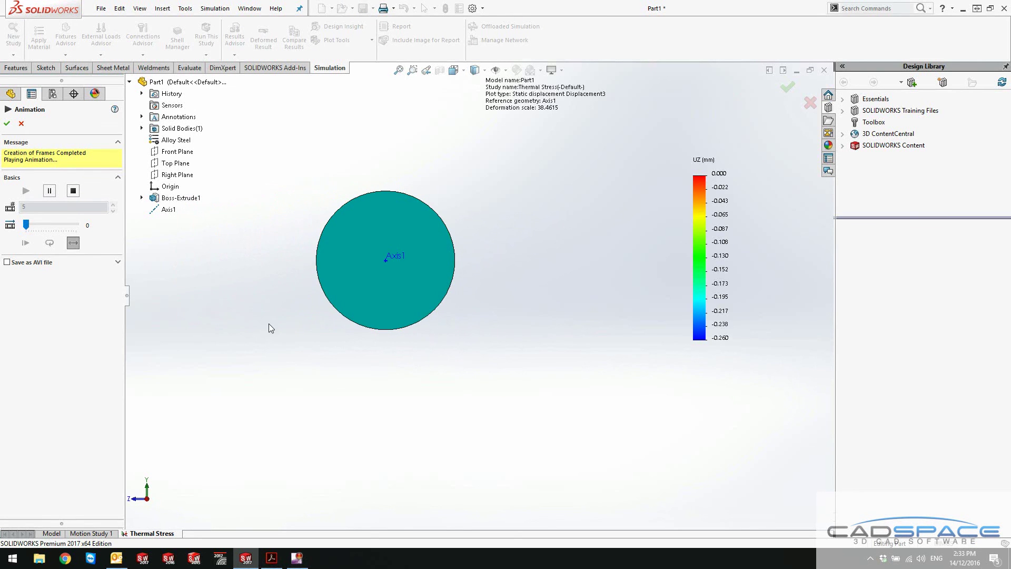
pyautogui.click(21, 123)
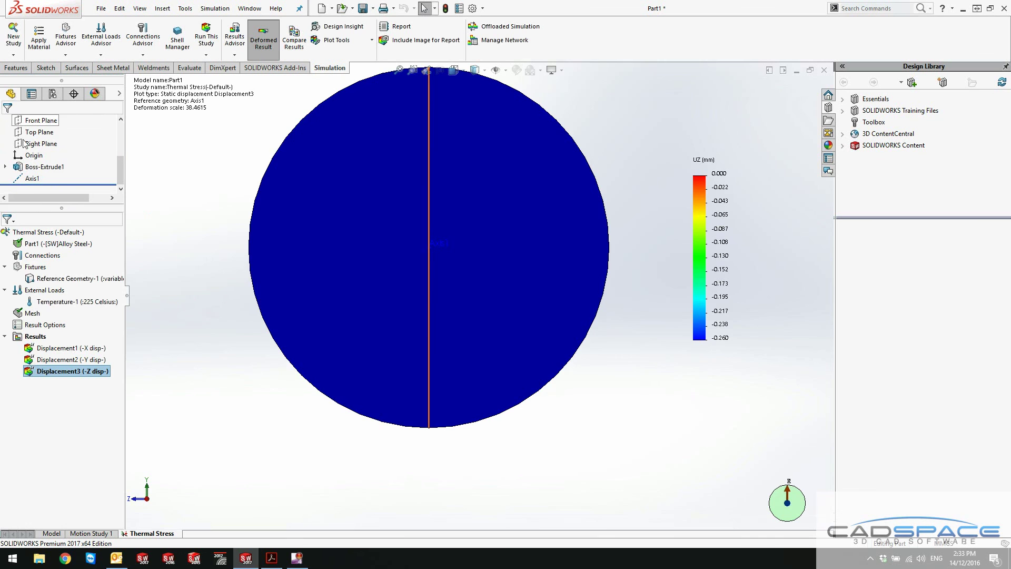
pyautogui.doubleClick(47, 348)
pyautogui.rightClick(48, 349)
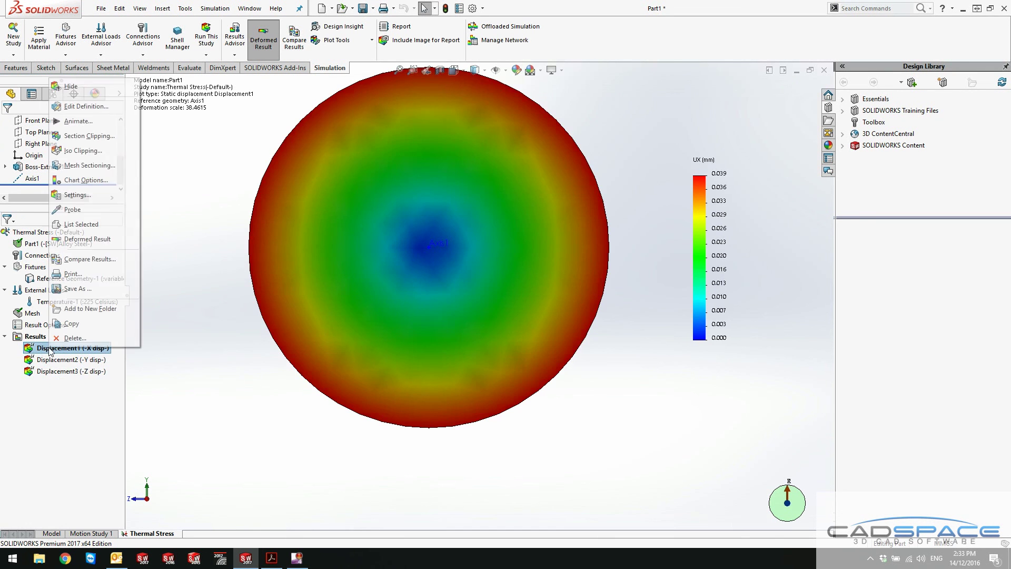
pyautogui.click(78, 121)
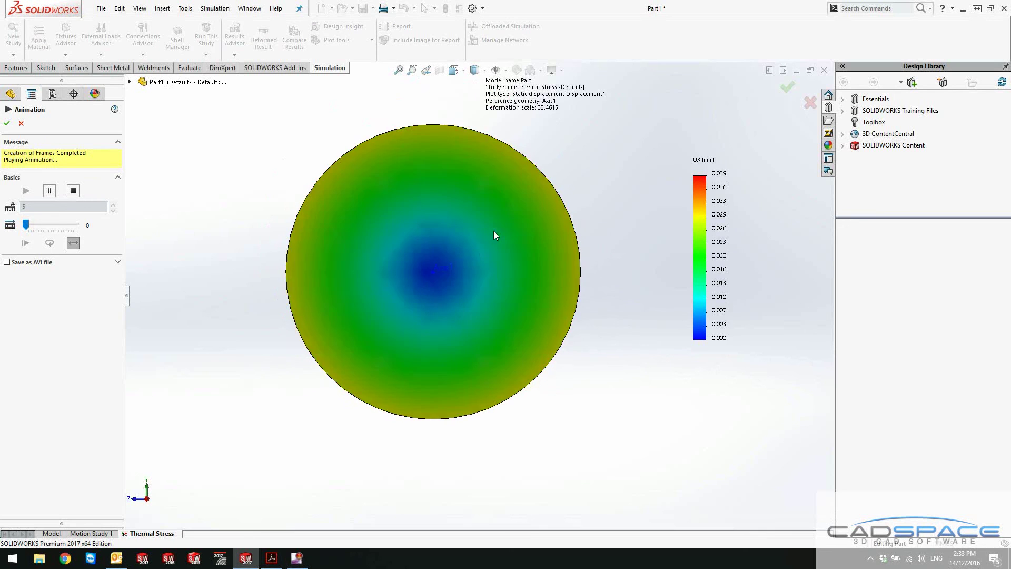
pyautogui.press('Escape')
# Show Displacement3 in a straight side view and animate the axial displacement again.
pyautogui.moveTo(318, 268); pyautogui.dragTo(372, 254, button='middle')
pyautogui.press('f')
pyautogui.doubleClick(73, 372)
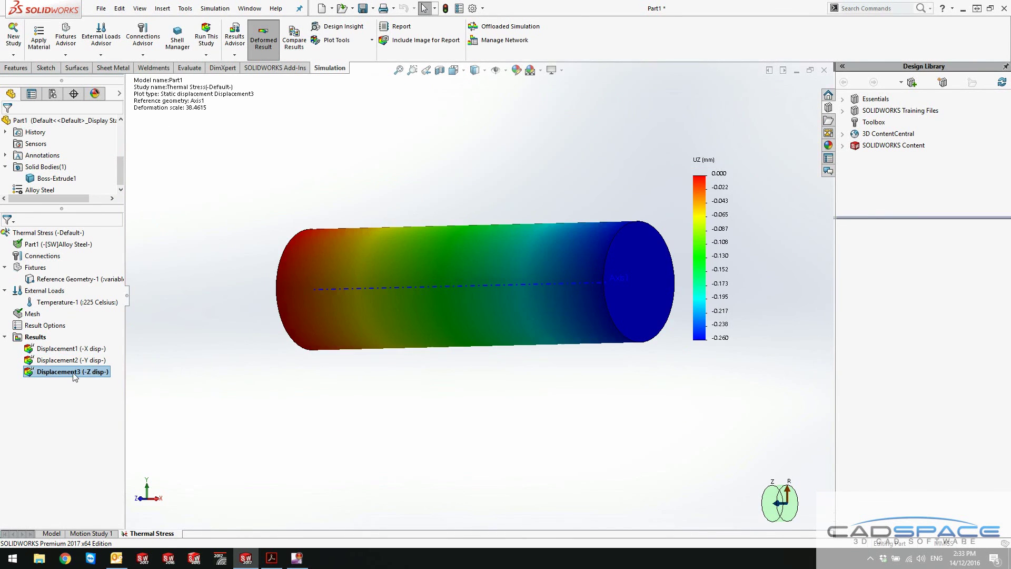
pyautogui.hotkey('ctrl', '1')
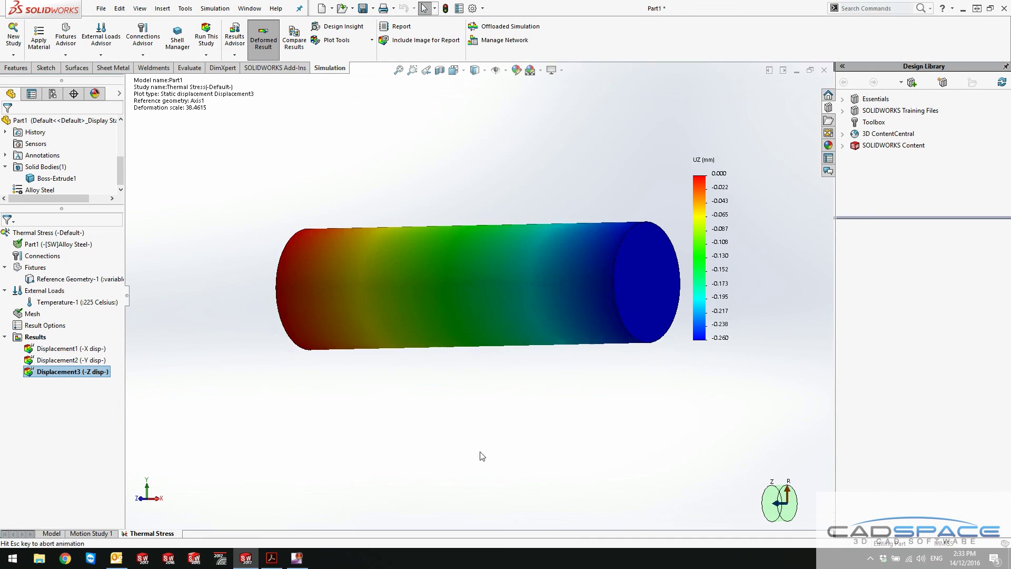
pyautogui.rightClick(53, 372)
pyautogui.click(87, 149)
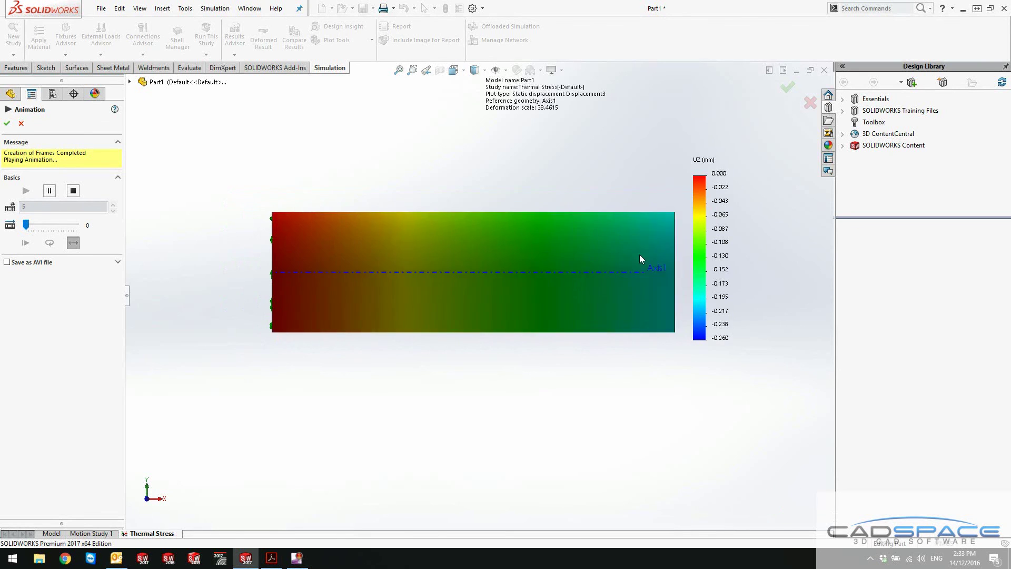
pyautogui.click(21, 123)
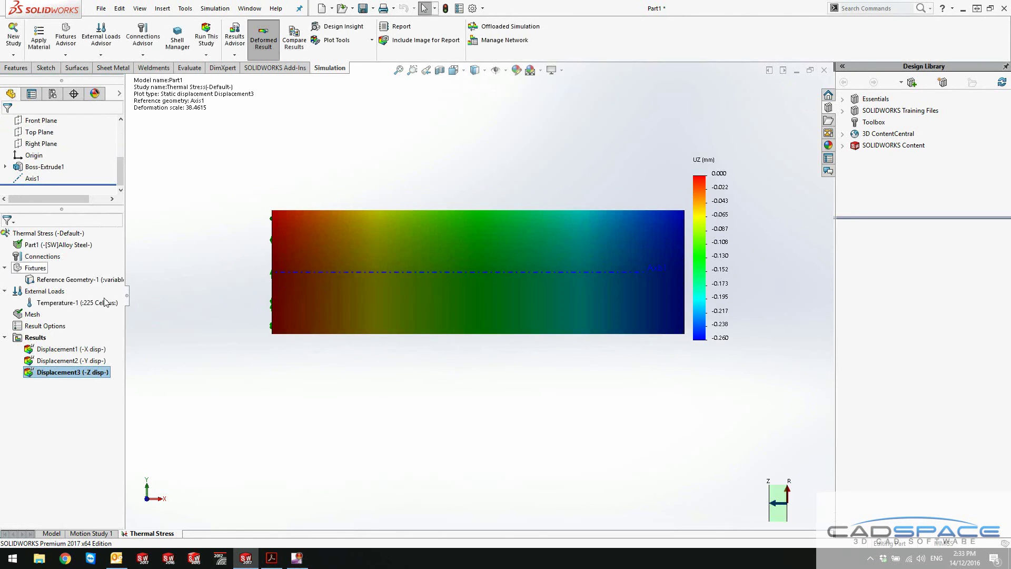
# Review the Displacement3 plot definition and close it without changes.
pyautogui.rightClick(66, 372)
pyautogui.click(74, 130)
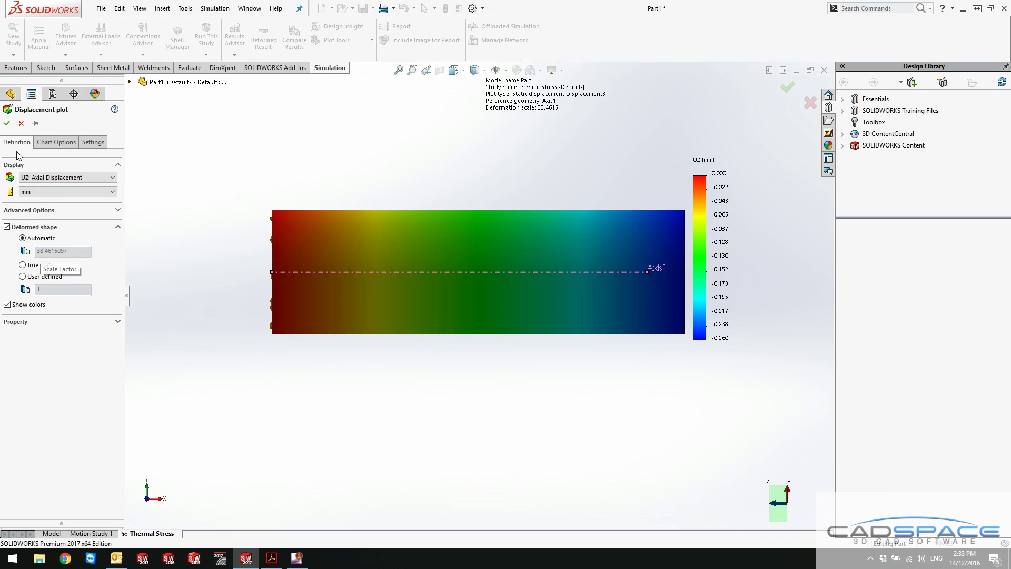
pyautogui.click(7, 124)
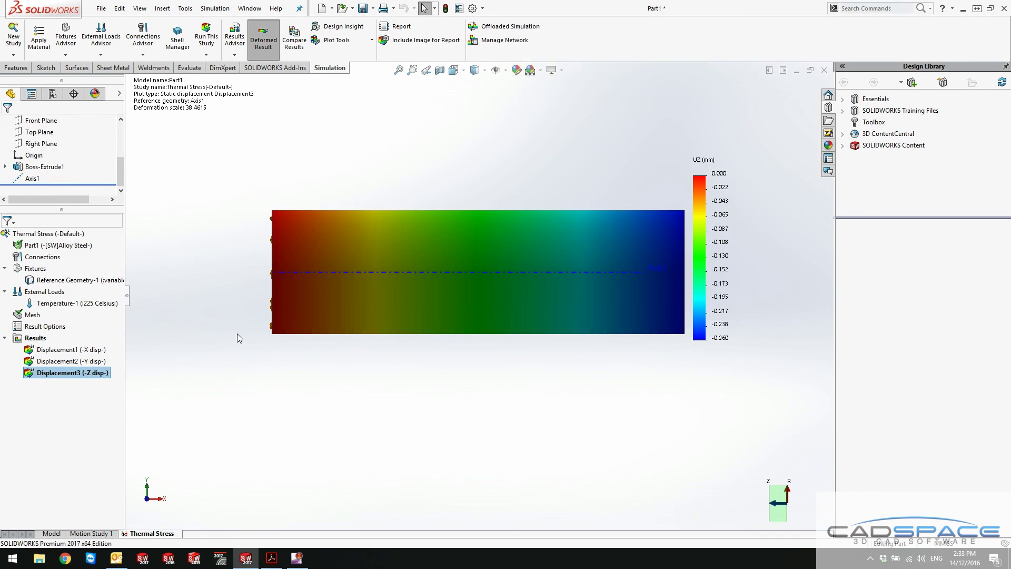
# Bring 7.pdf's Verification of the Results page (Δr = 0.039 mm, Δl = 0.26 mm) to the front.
pyautogui.click(272, 559)
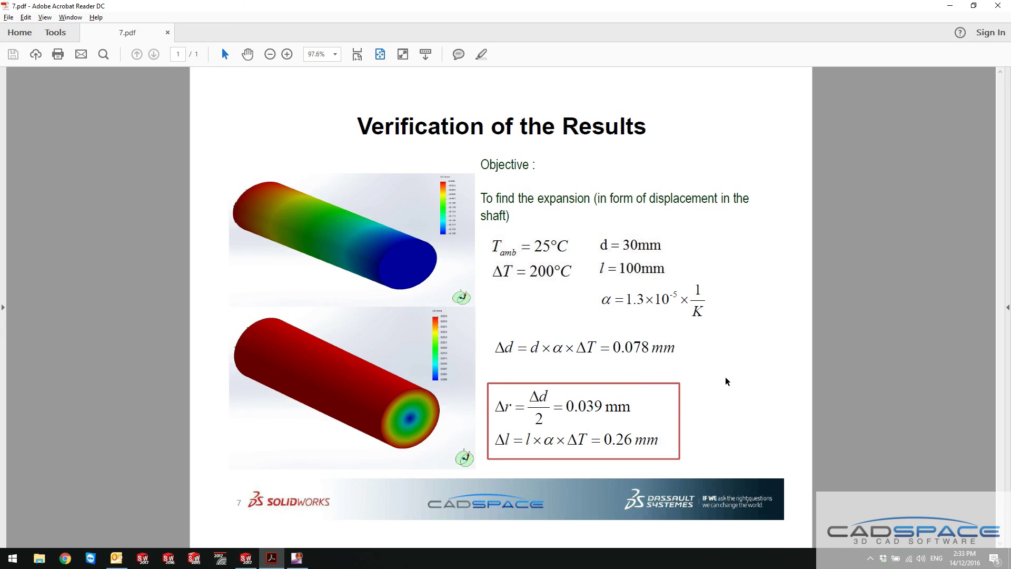